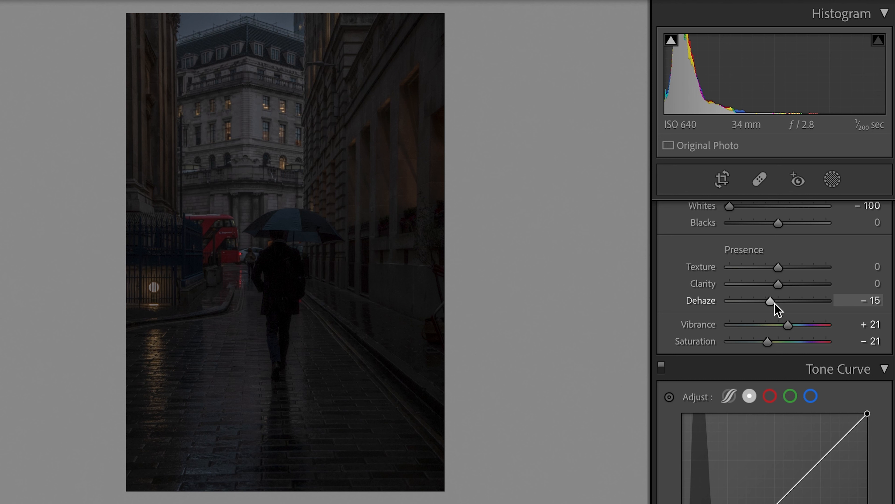
Step: Set the photo's Dehaze to +6, Clarity to -20 and Texture to +5
drag(775, 304, 785, 304)
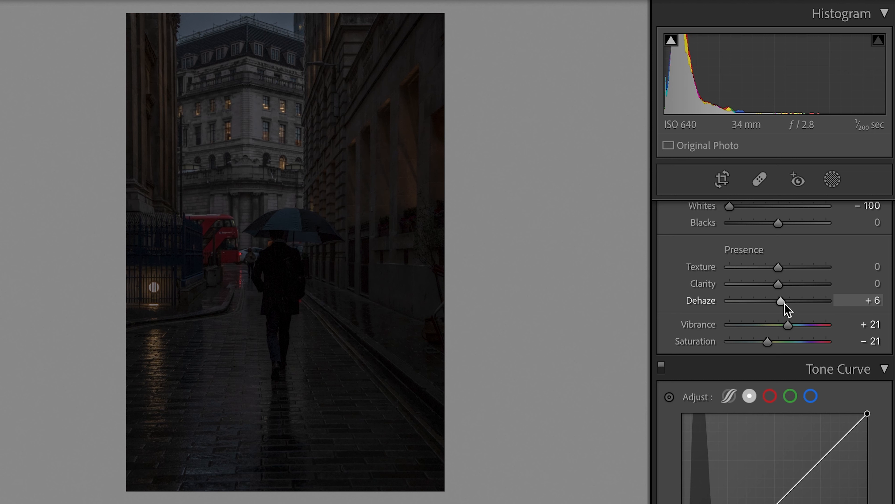
mouse_move(779, 284)
mouse_down()
mouse_move(769, 284)
mouse_move(779, 268)
mouse_up()
scroll(822, 317, down, 3)
scroll(809, 276, up, 2)
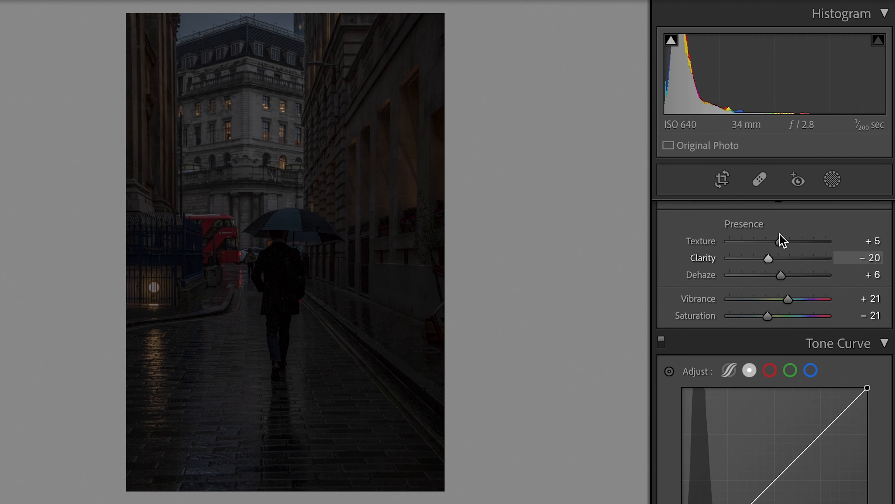
drag(783, 239, 784, 244)
Step: Add three points on the Tone Curve's diagonal at about 58, 127 and 186
scroll(781, 349, down, 3)
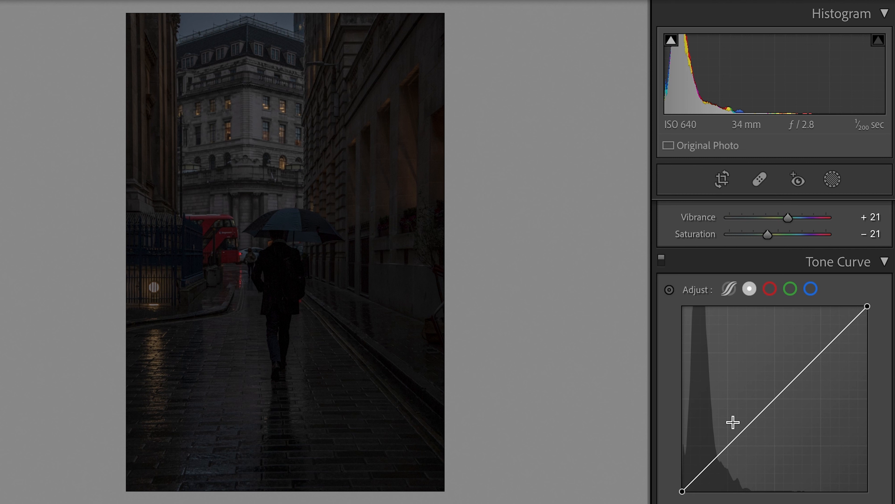
scroll(734, 419, down, 1)
click(724, 423)
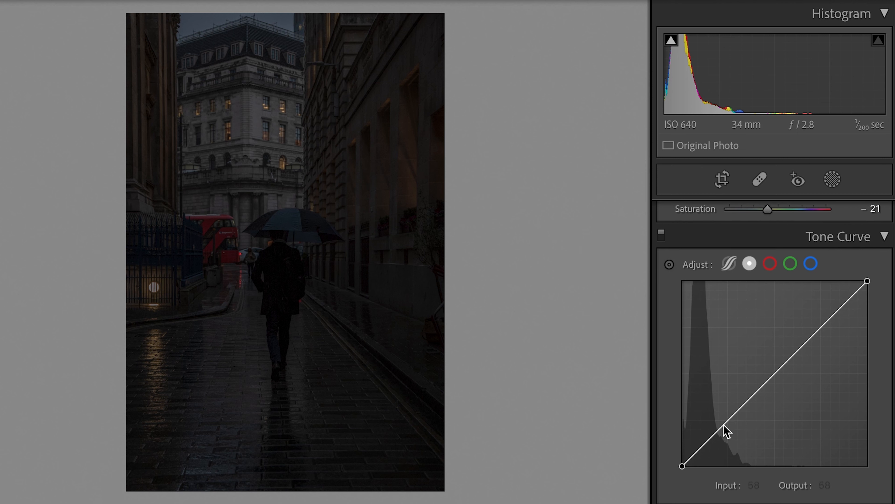
click(774, 373)
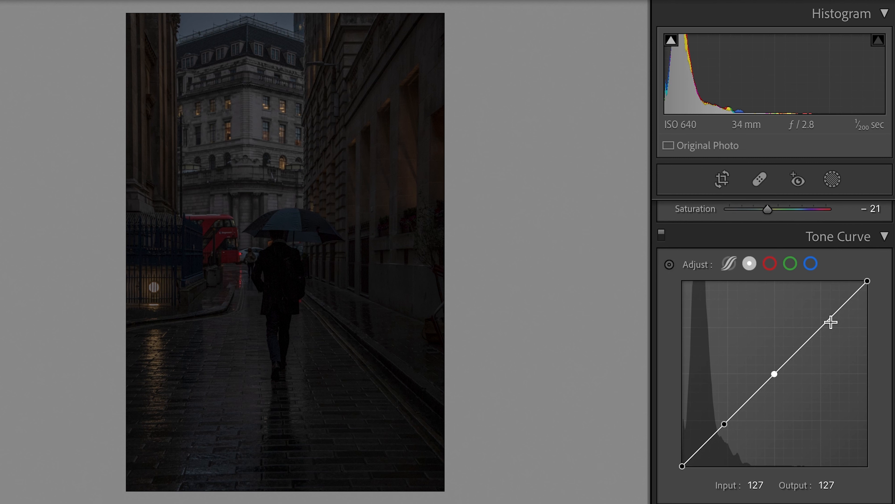
click(818, 330)
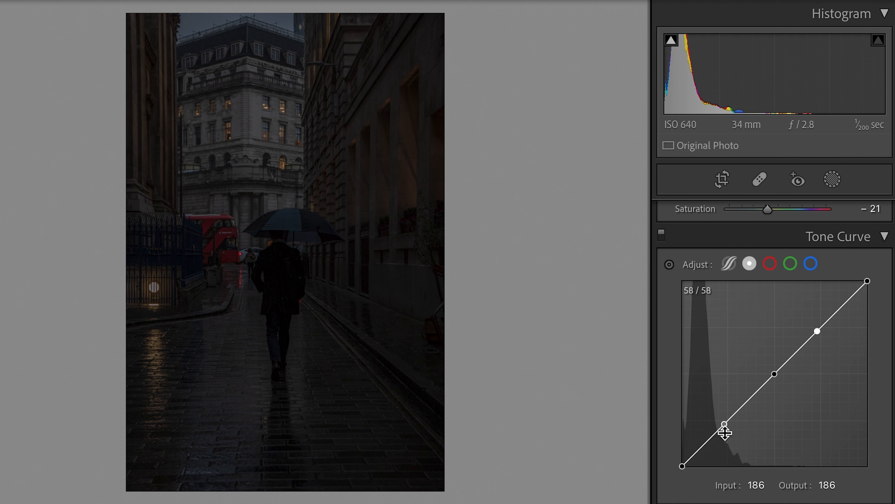
Step: Shape the Tone Curve's dark end with points at 61/57 and 36/33, and raise the black point to output 10
click(725, 423)
drag(725, 425, 727, 426)
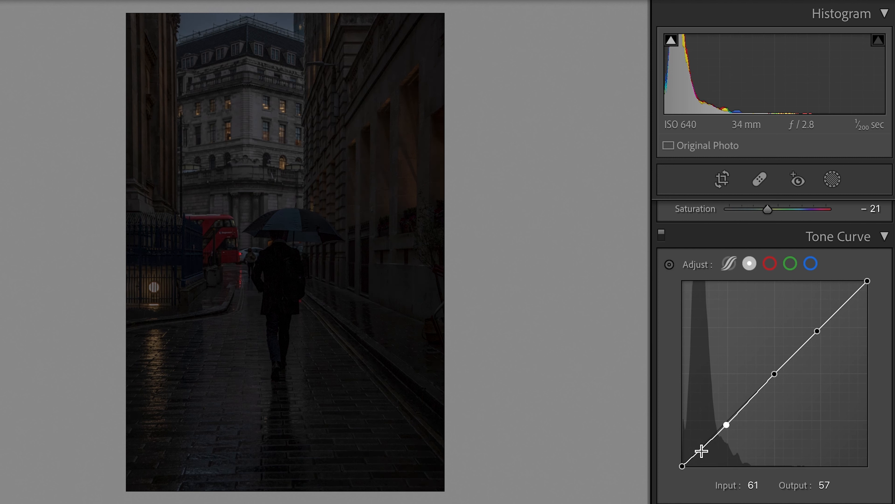
click(708, 442)
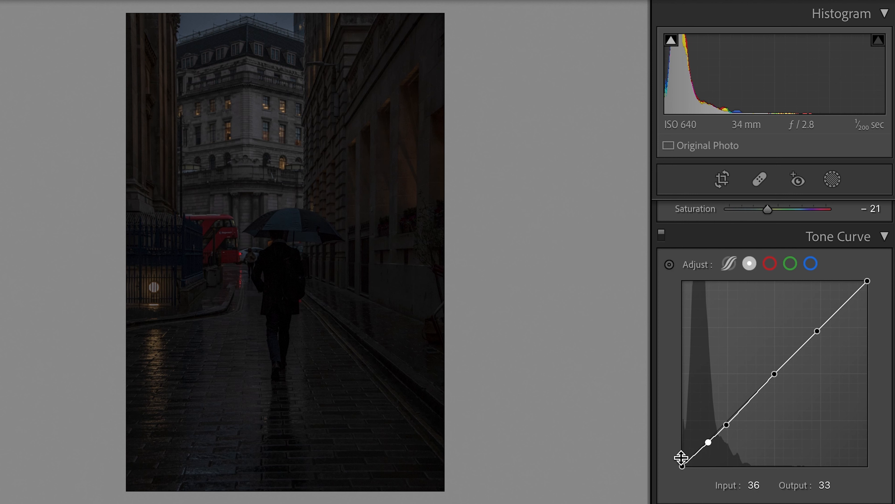
click(682, 466)
drag(683, 467, 679, 462)
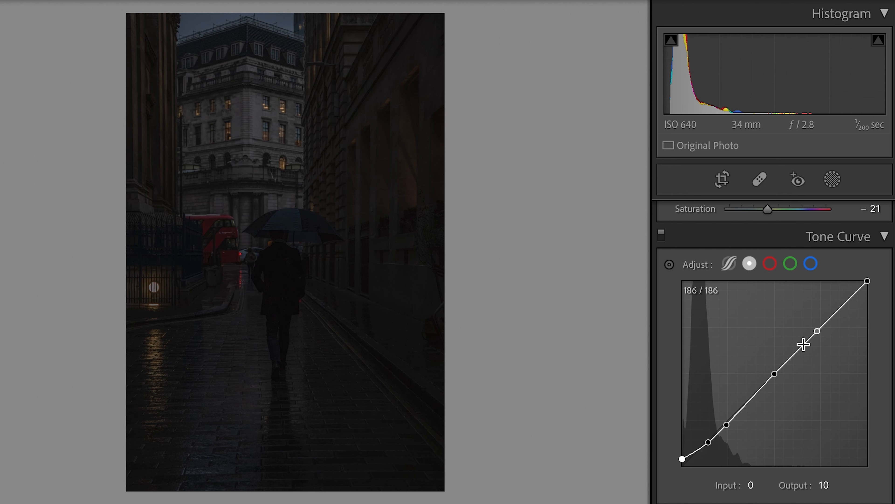
Step: Lower the Tone Curve's highlight point slightly and move the midtone point to input 123, output 130
click(818, 332)
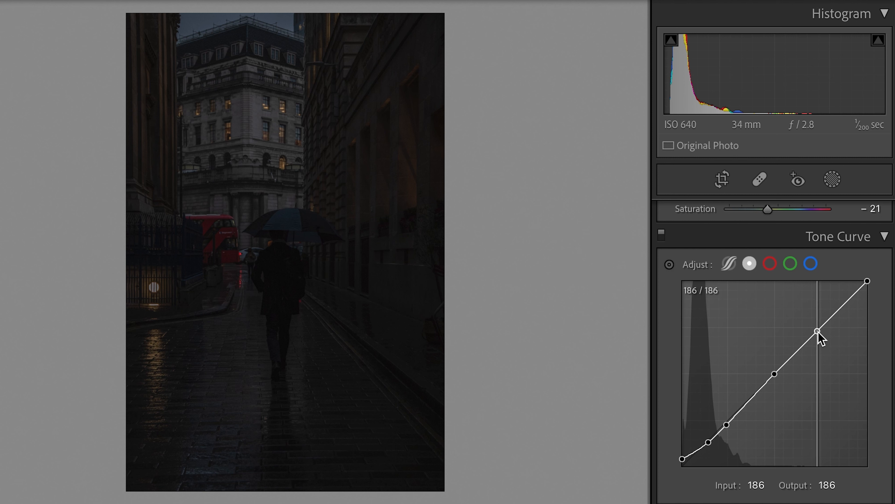
drag(818, 332, 820, 335)
drag(775, 374, 770, 370)
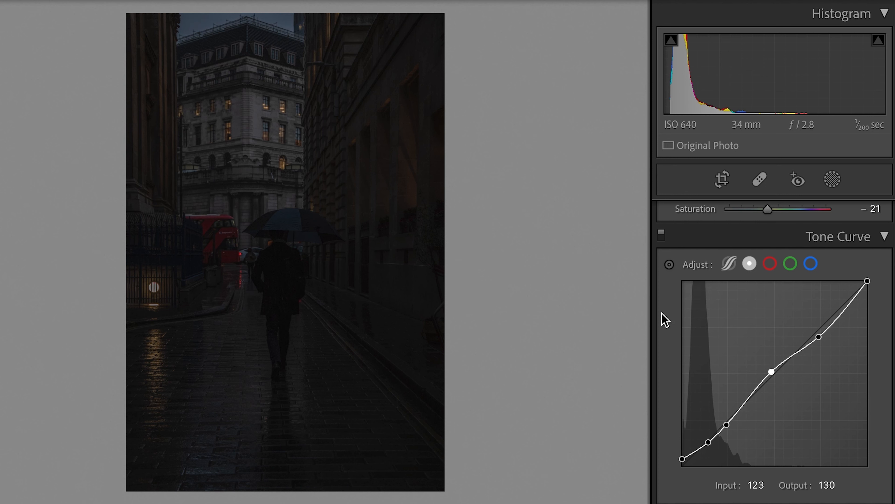
Step: In Calibration, set the Red Primary hue to +12 and the Blue Primary hue to -12
scroll(687, 324, down, 20)
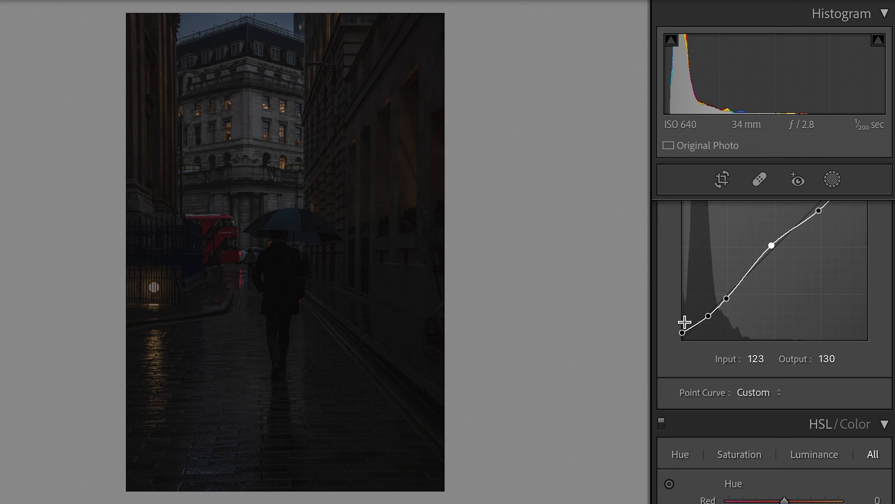
scroll(685, 321, down, 1)
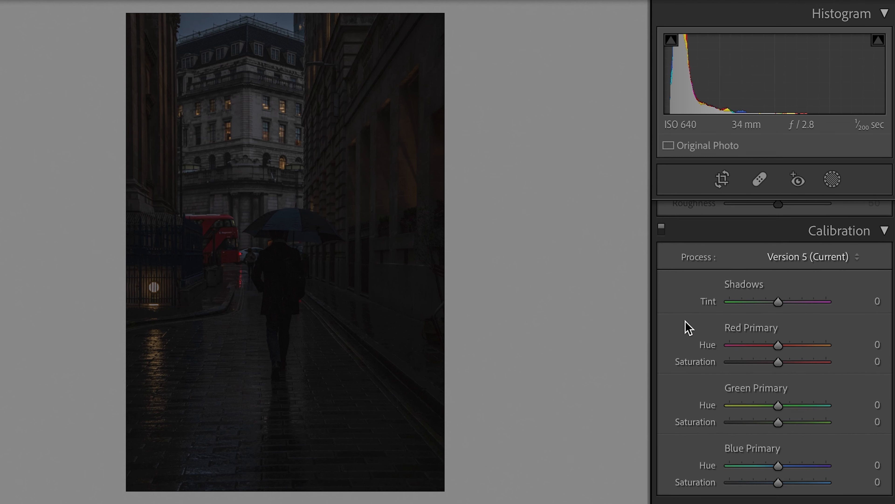
drag(780, 350, 784, 351)
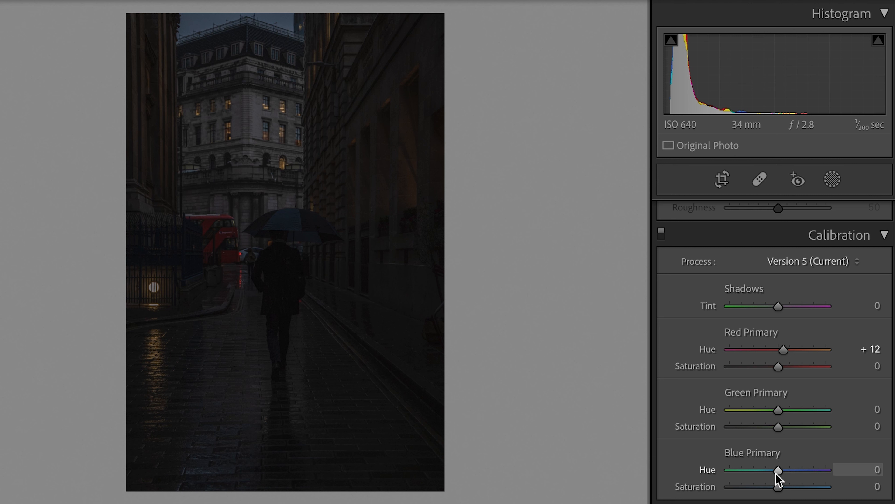
drag(769, 473, 769, 473)
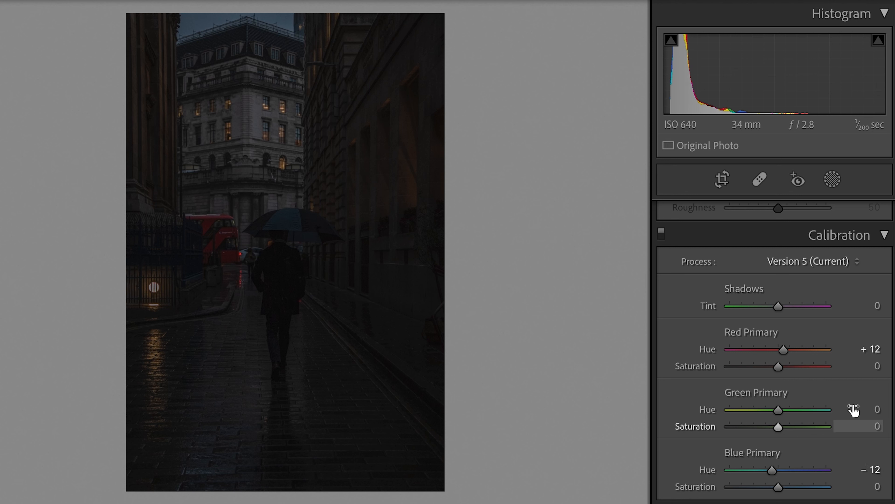
Step: Enable chromatic aberration removal and lens profile corrections for the photo
scroll(856, 411, up, 5)
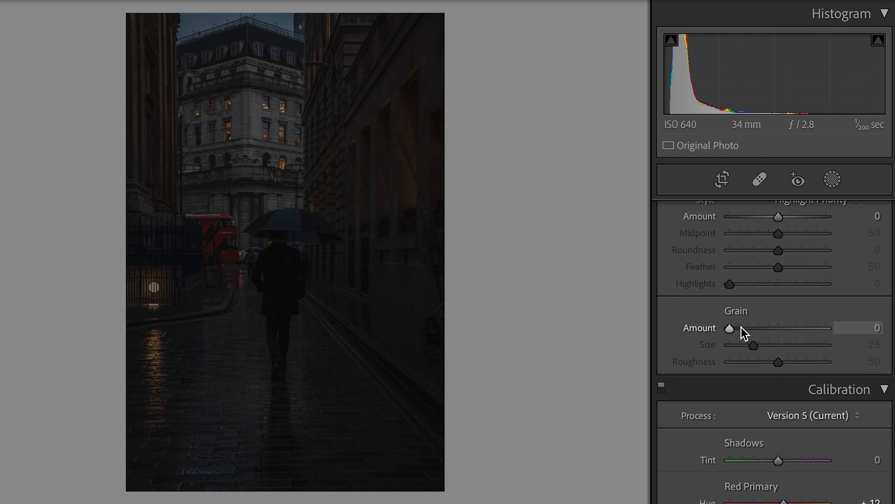
scroll(744, 335, up, 3)
scroll(777, 324, up, 1)
scroll(778, 324, up, 10)
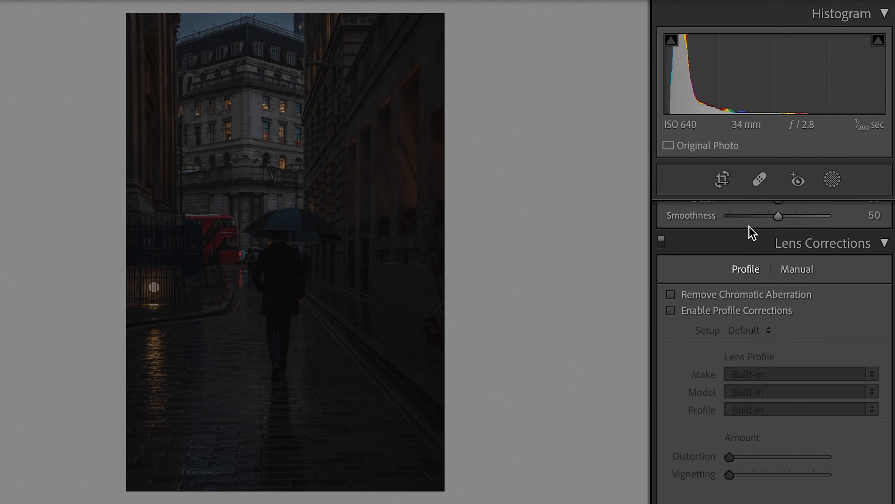
click(672, 295)
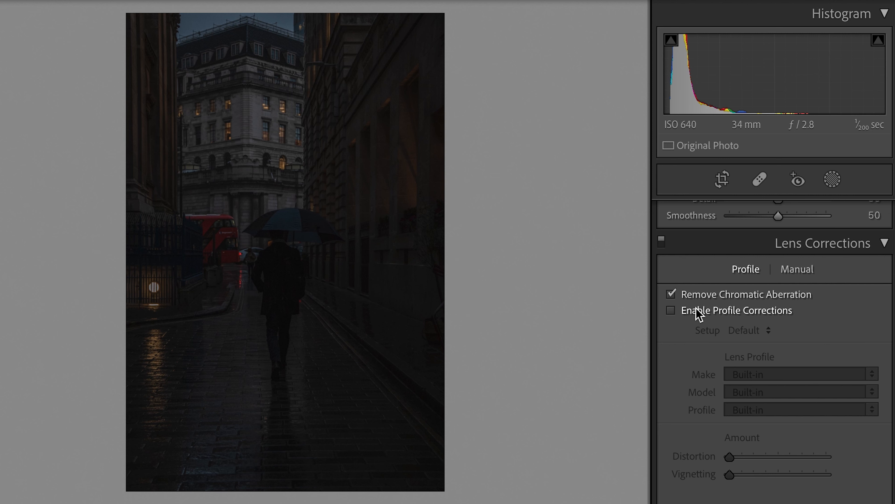
click(676, 310)
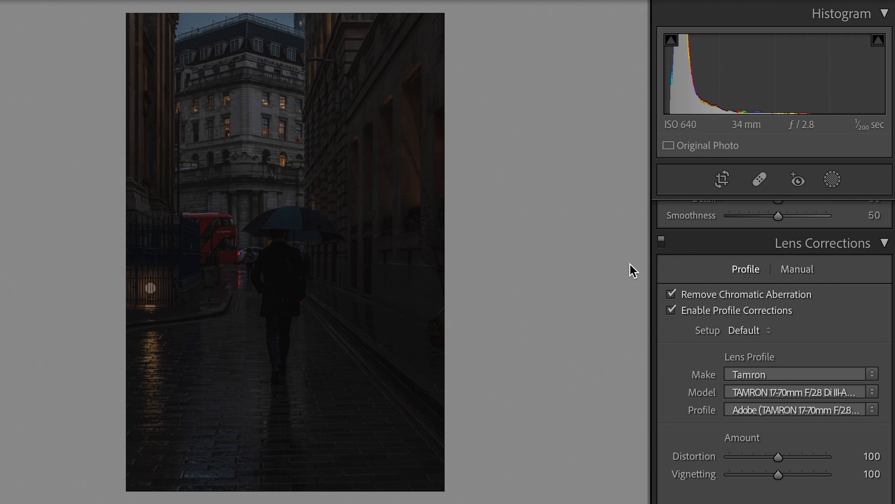
Step: Compare the edited photo with its unedited version
key(backslash)
key(backslash)
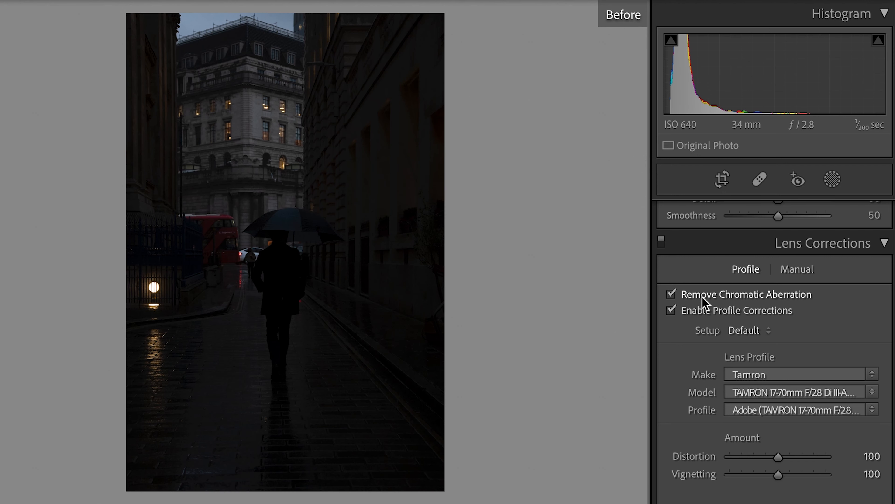
key(backslash)
key(backslash)
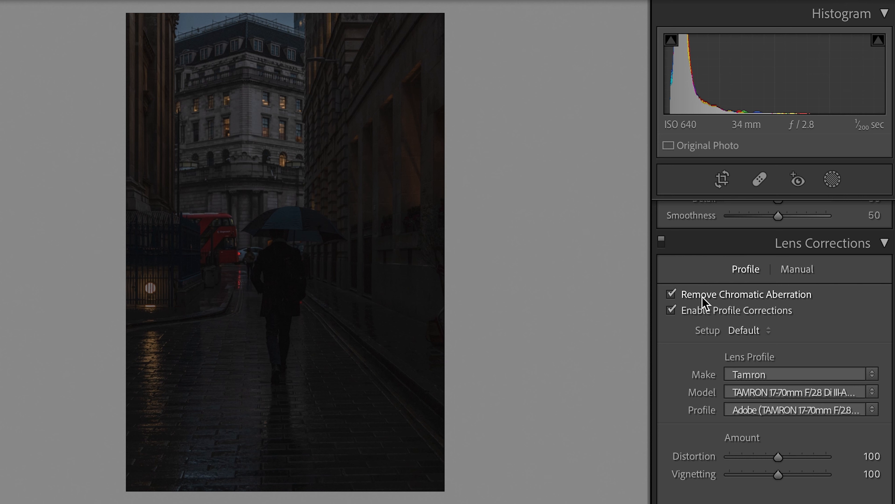
Step: Reduce the sharpening amount to 0 and set the luminance noise reduction to 40
scroll(817, 330, up, 6)
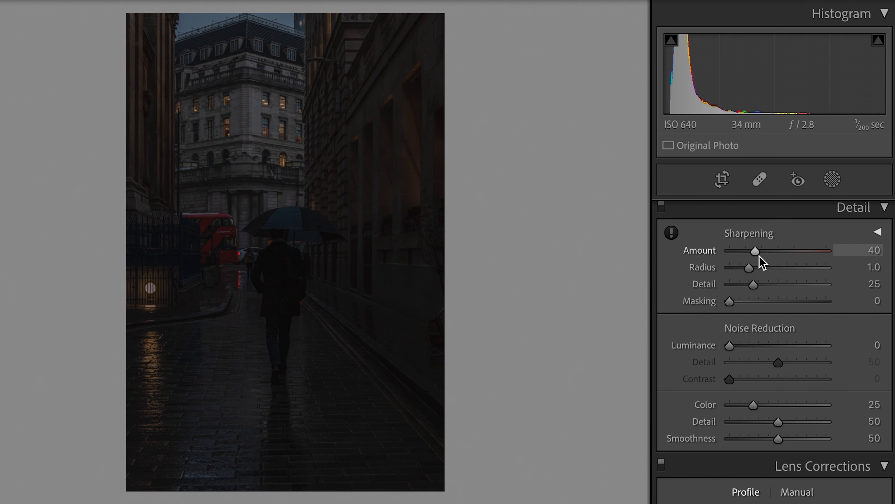
drag(759, 256, 682, 249)
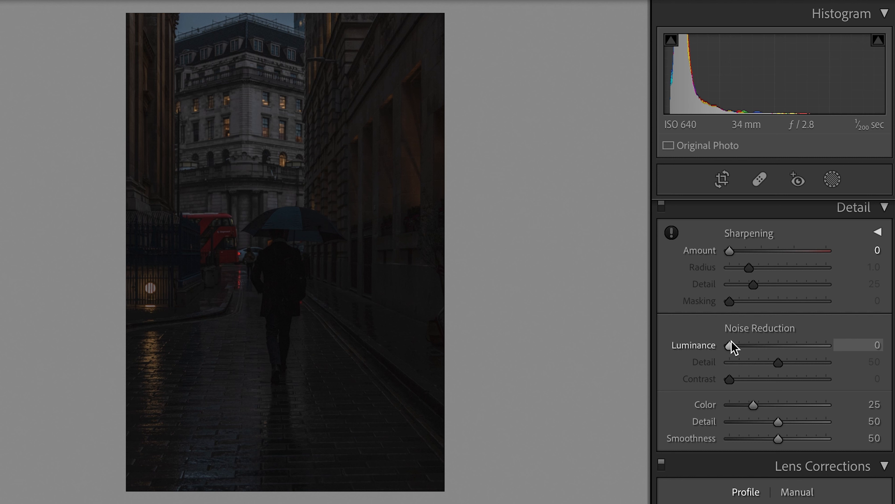
drag(731, 346, 765, 353)
click(869, 345)
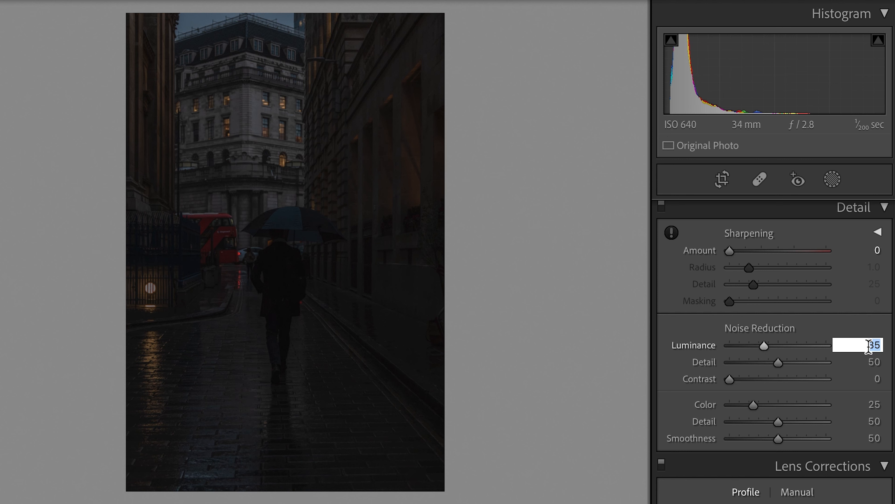
text(40)
key(Return)
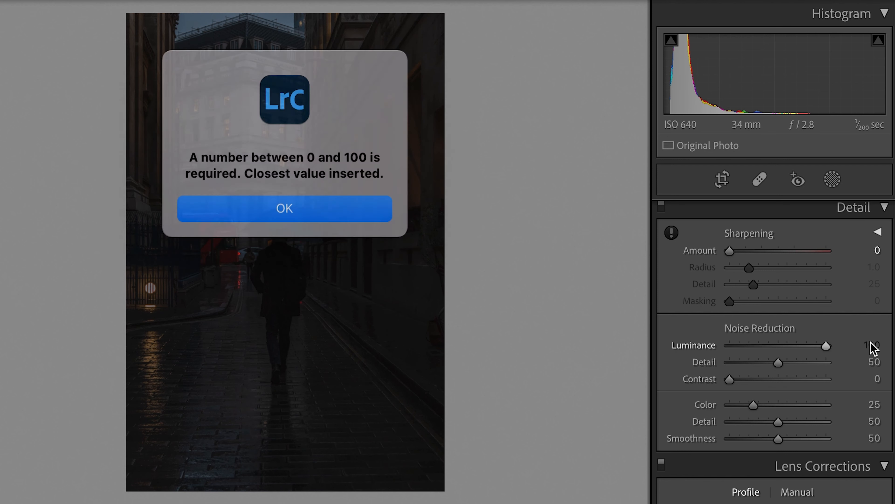
click(370, 211)
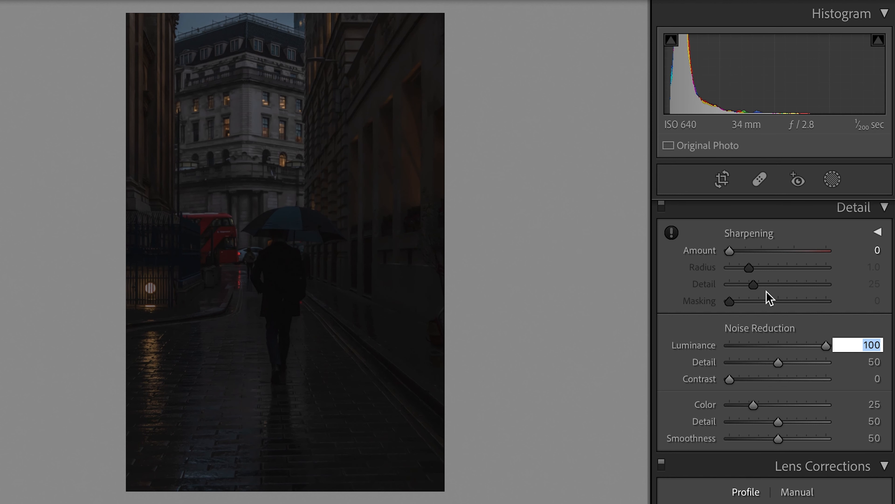
text(40)
key(Return)
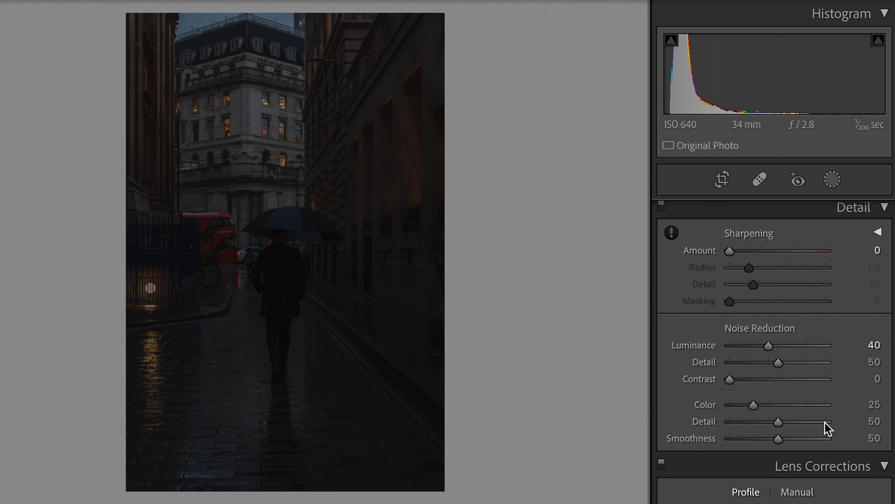
Step: Try tinting the shadows blue in Color Grading with hue 214 and saturation 5
scroll(846, 409, up, 8)
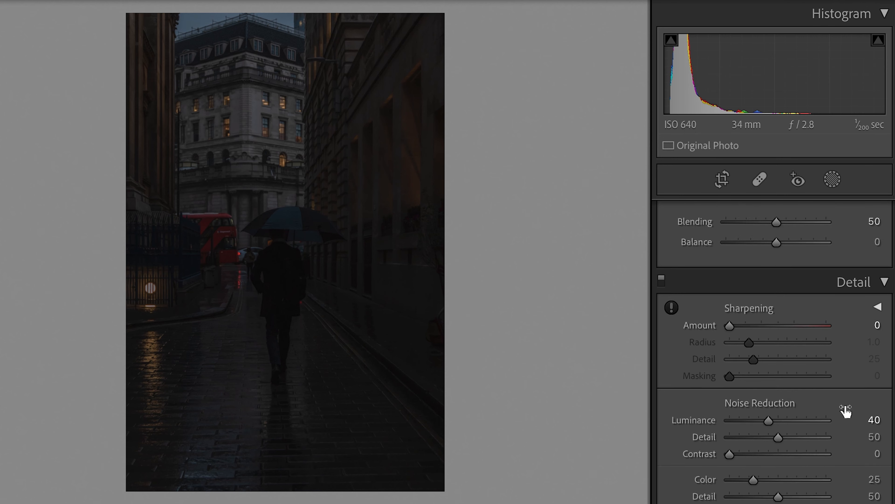
scroll(800, 359, up, 5)
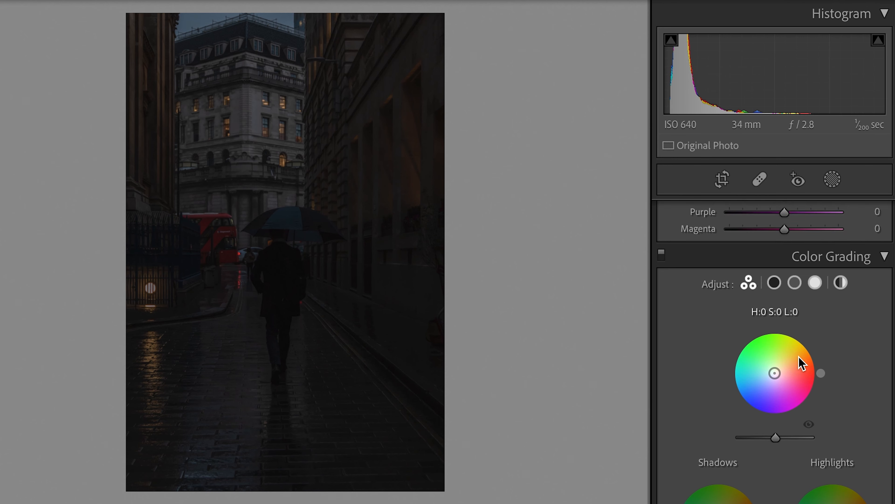
scroll(786, 400, down, 4)
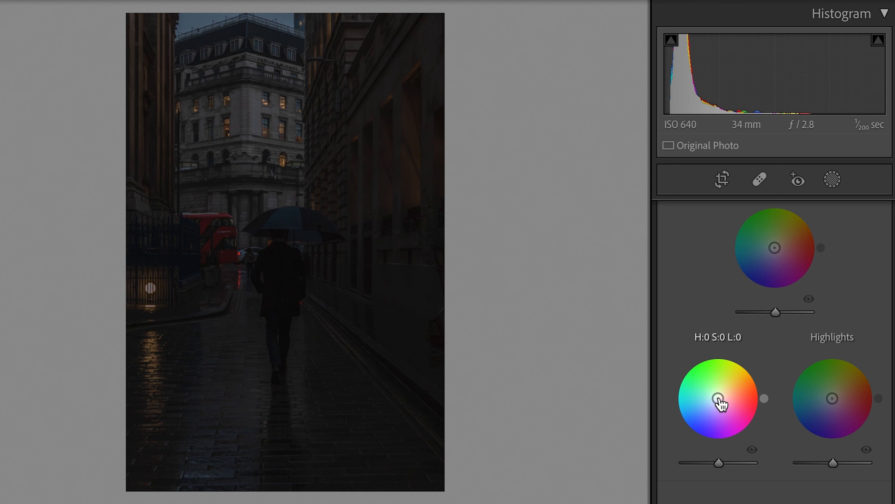
drag(717, 398, 717, 400)
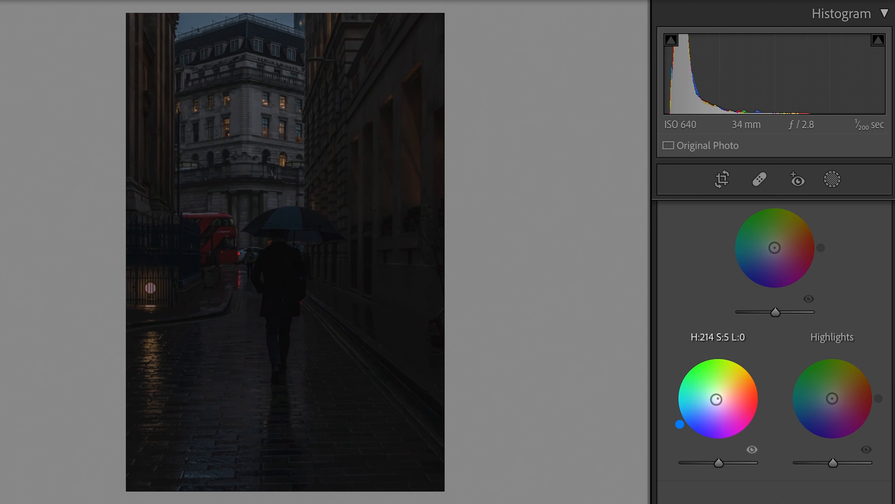
Step: Tint the shadows teal in Color Grading with hue 185 and saturation 7
scroll(690, 406, up, 4)
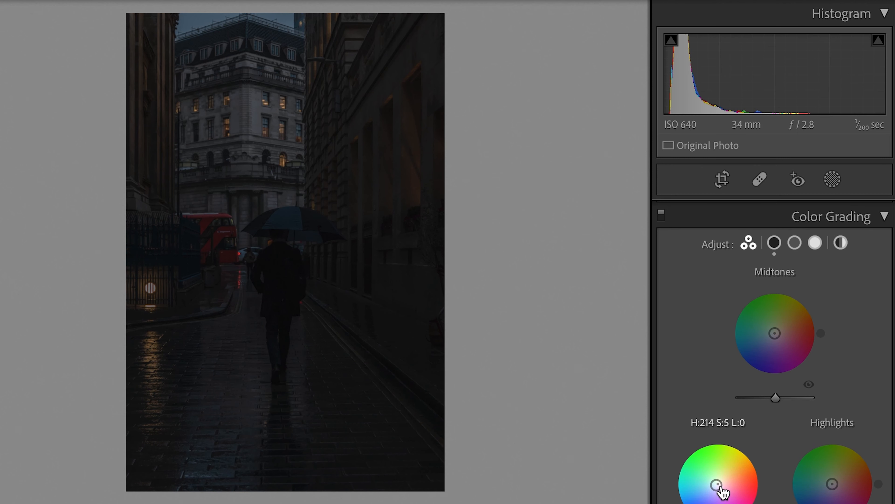
click(814, 244)
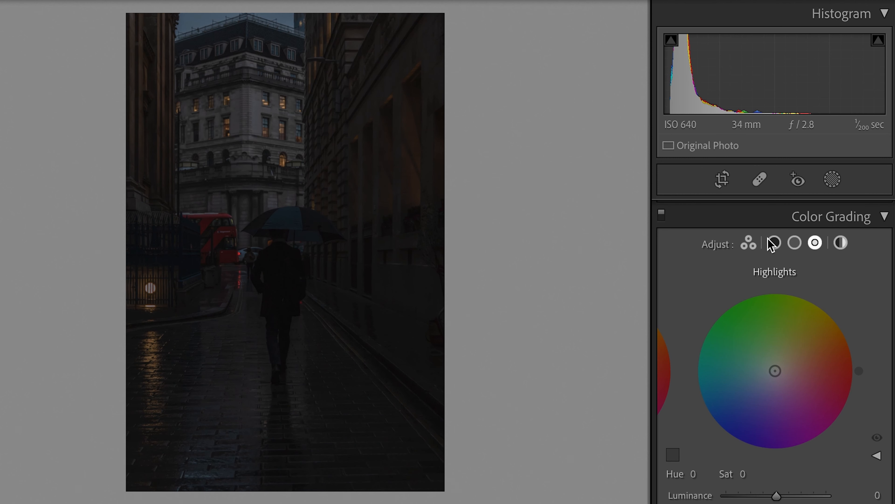
click(774, 242)
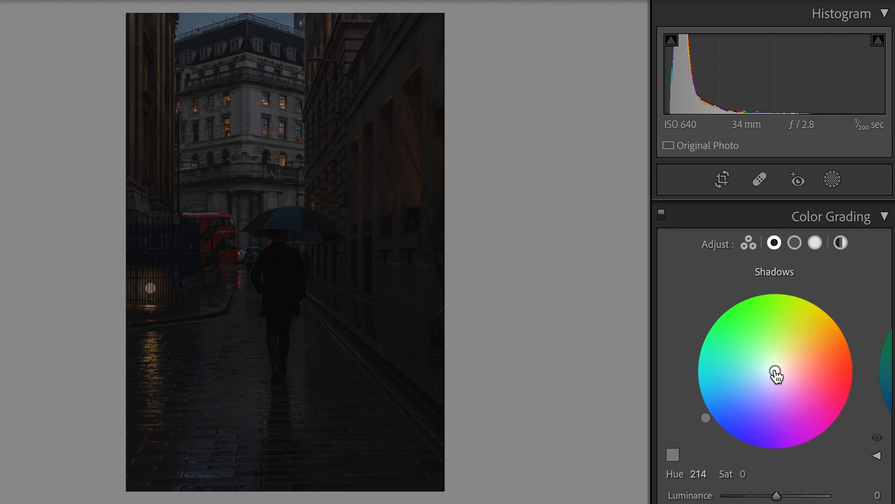
drag(705, 417, 692, 362)
drag(773, 371, 770, 371)
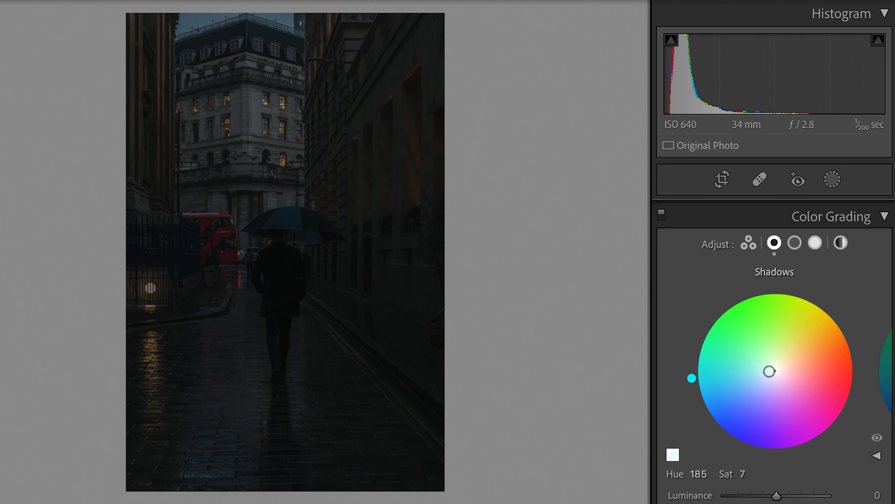
Step: Tint the highlights orange with hue 21 and saturation 9, and the midtones magenta with hue 299 and saturation 5 in Color Grading
click(815, 243)
drag(775, 371, 782, 369)
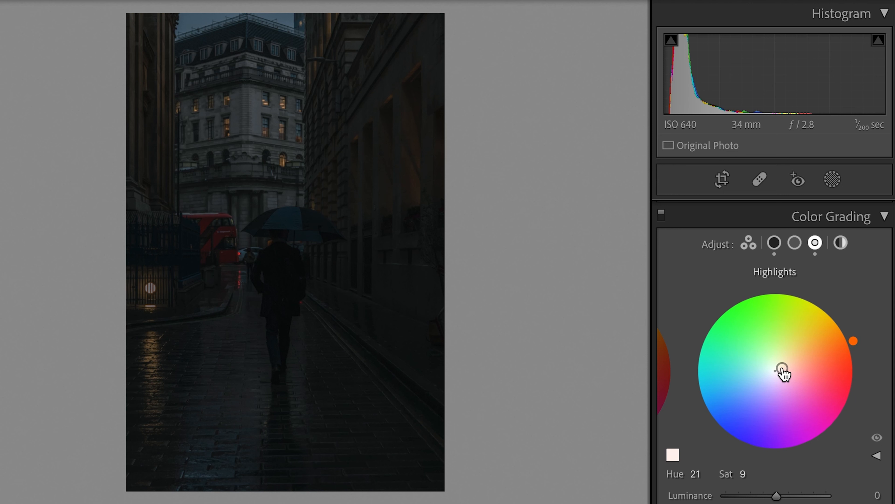
click(794, 243)
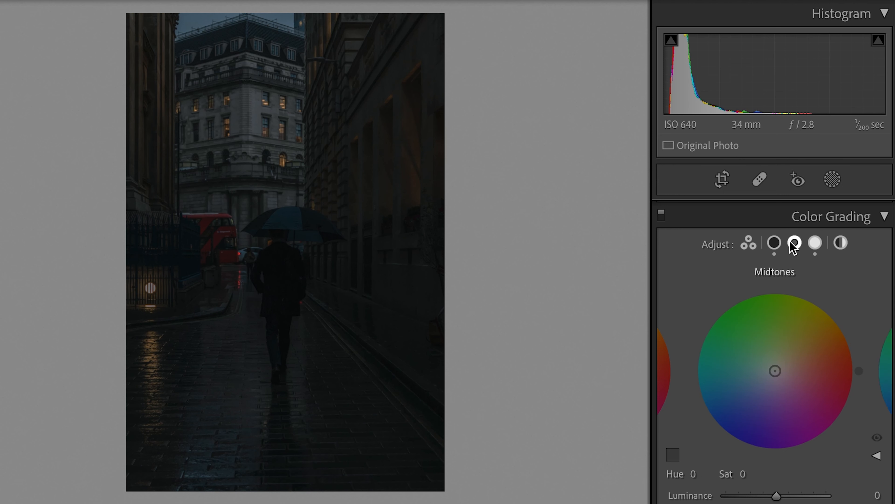
drag(775, 371, 777, 374)
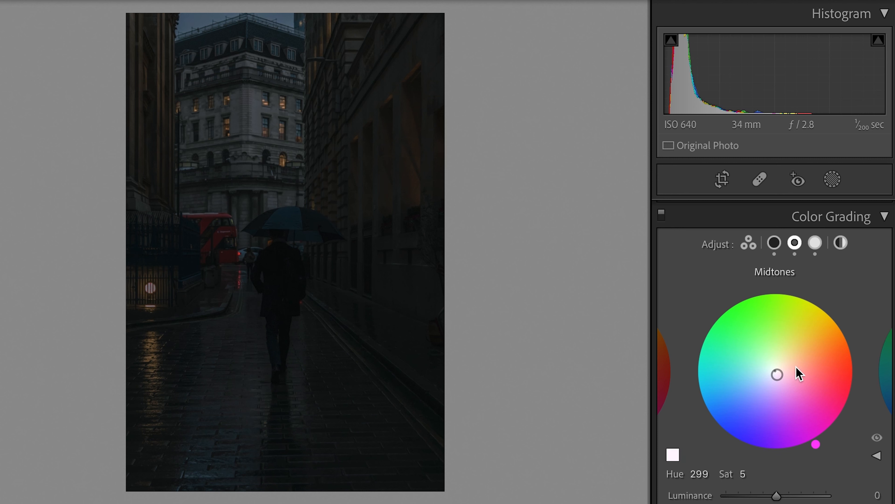
Step: Raise the HSL saturation of red to +17, orange to +30 and yellow to +61
scroll(797, 372, up, 7)
scroll(798, 372, up, 3)
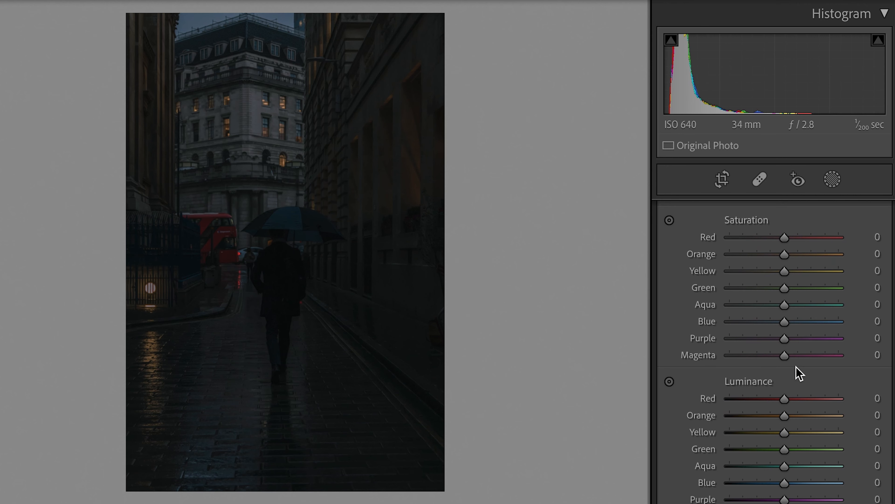
scroll(785, 271, up, 8)
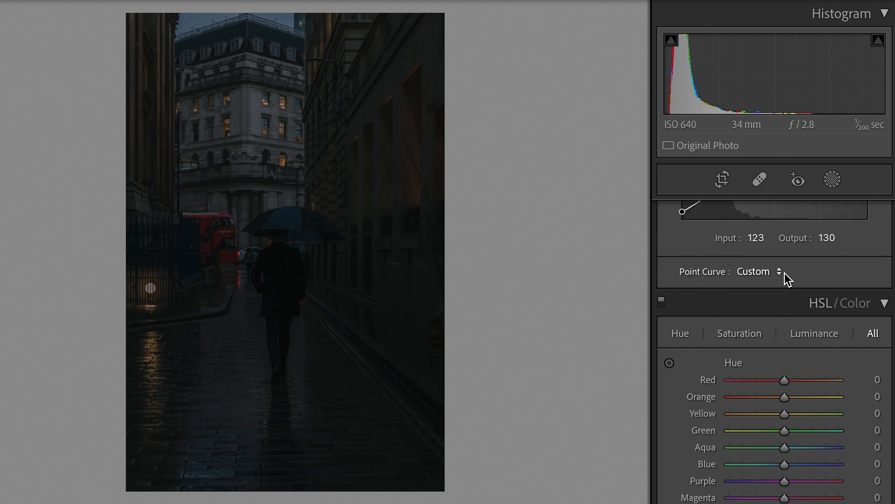
scroll(786, 277, down, 8)
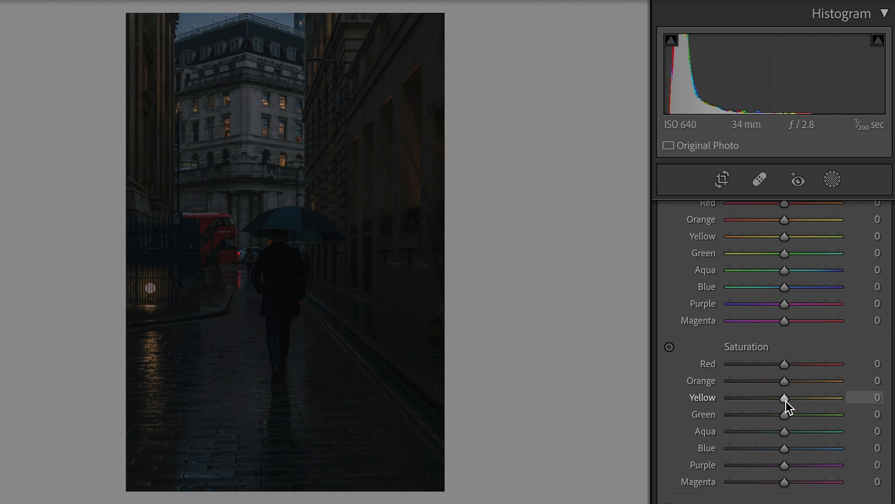
drag(785, 401, 796, 366)
scroll(796, 366, up, 10)
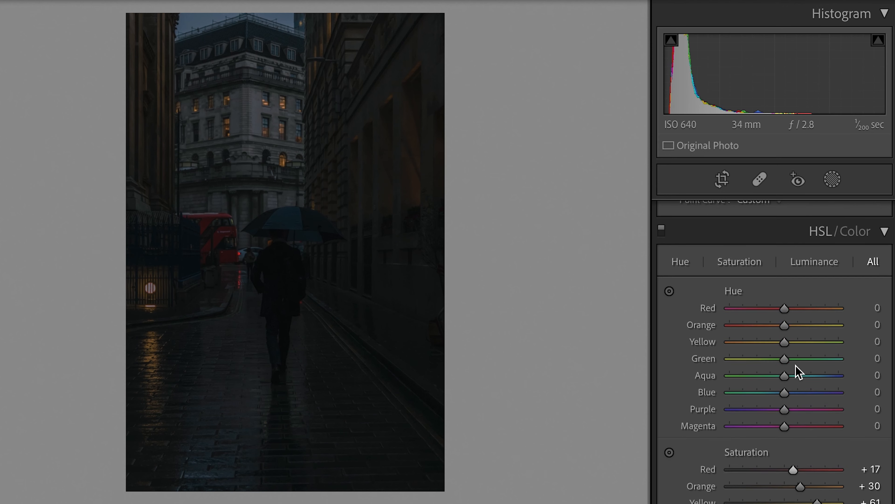
Step: Add a tall radial gradient mask with feather 100 over the central building and the street below it
scroll(796, 371, up, 10)
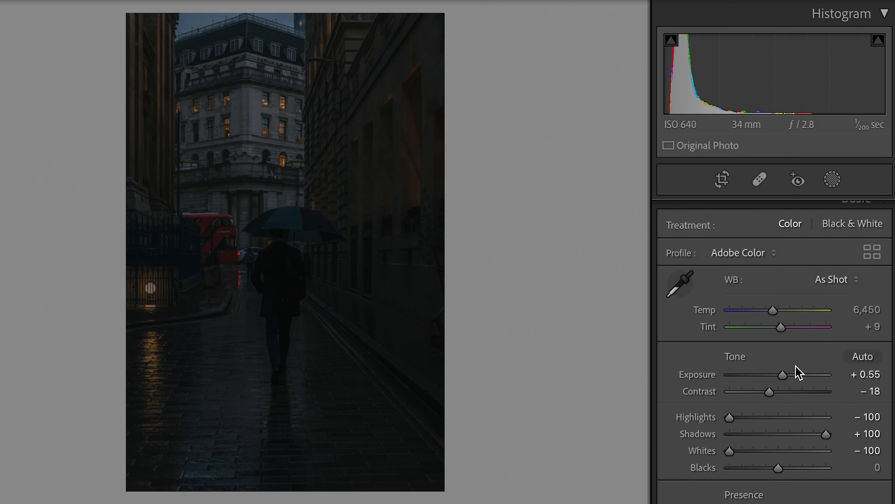
click(830, 186)
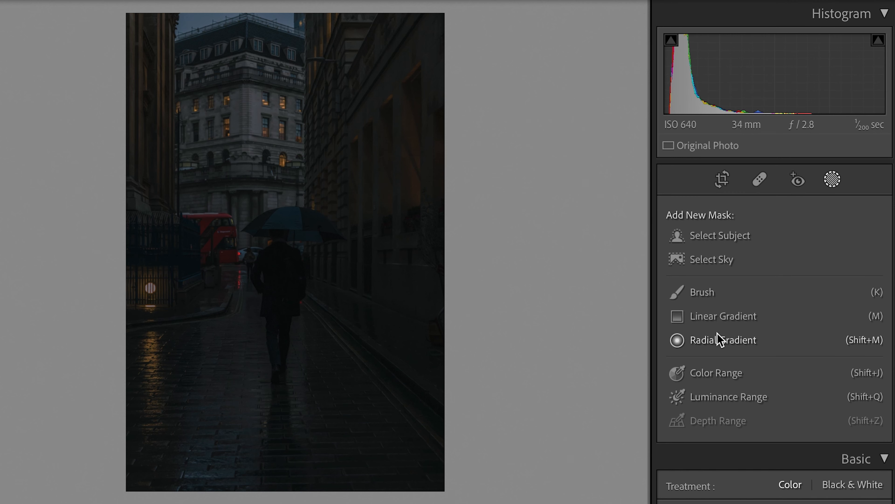
click(754, 346)
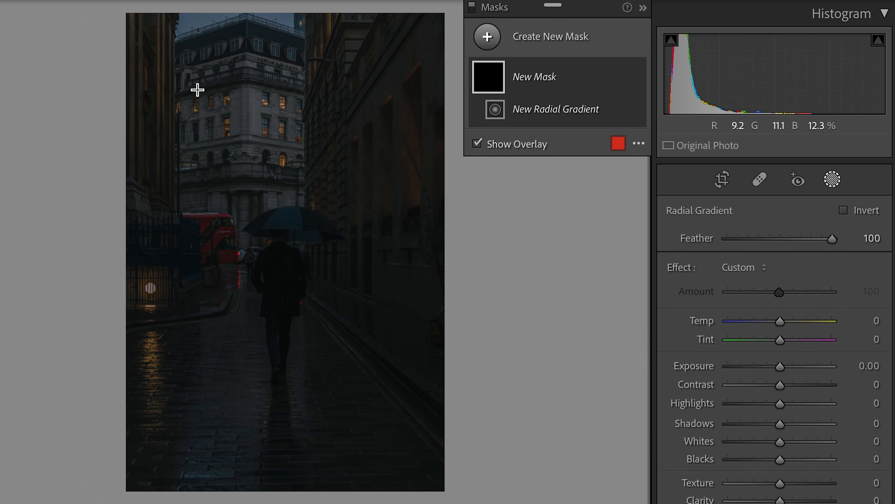
drag(237, 99, 346, 498)
drag(234, 306, 243, 319)
drag(150, 374, 152, 377)
Step: Hide the mask overlay and brighten the radial gradient area with exposure 1.24 and shadows 41
key(o)
drag(777, 366, 796, 365)
drag(781, 422, 802, 424)
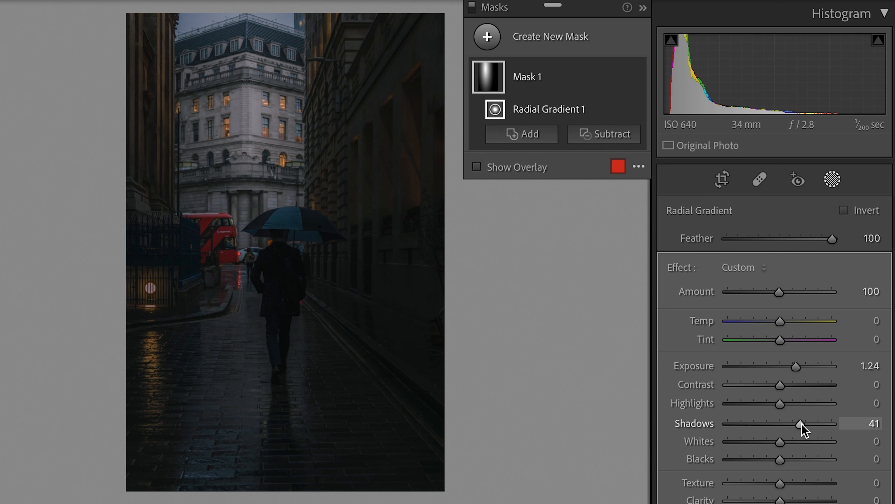
Step: Compare the photo with and without the radial gradient mask on the building and street
mouse_move(559, 59)
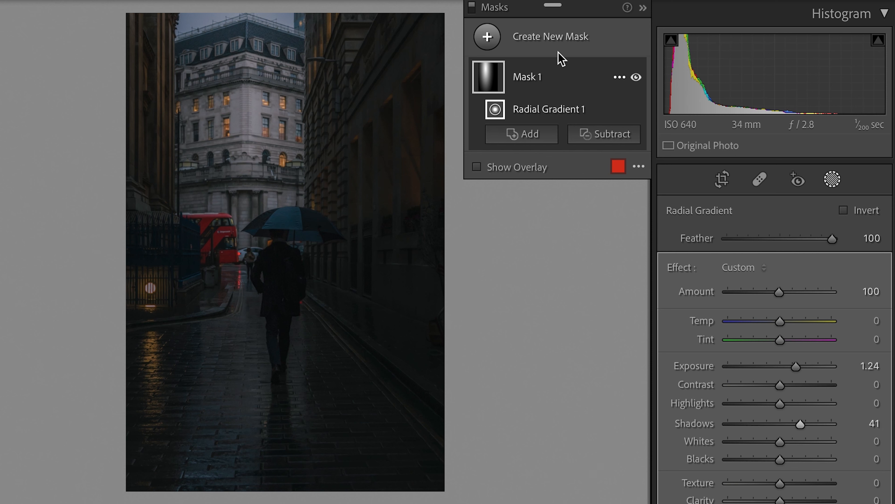
click(636, 79)
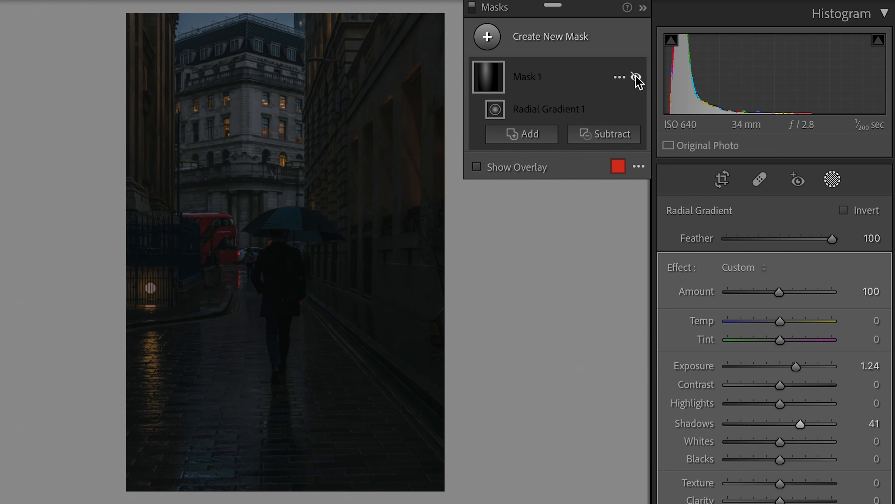
click(636, 78)
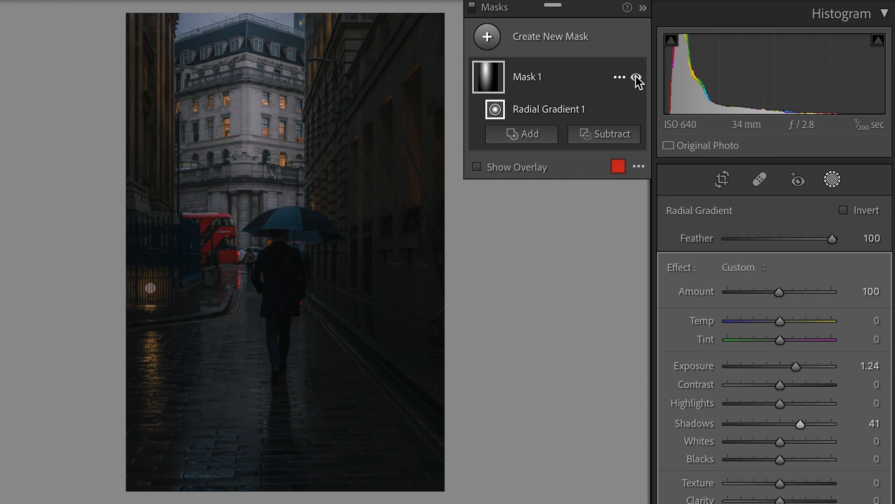
click(637, 79)
click(637, 79)
Step: Mask the man with the umbrella using Select Subject, set its exposure to 0.62 and raise its shadows
click(557, 42)
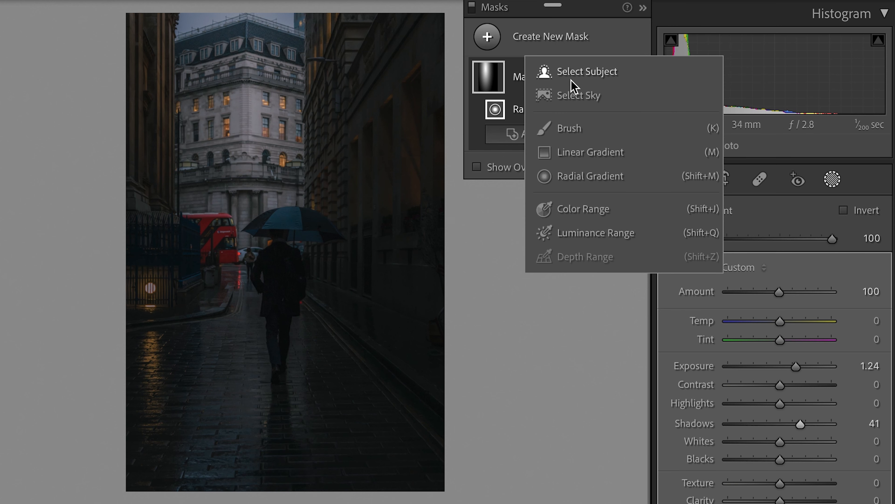
click(586, 77)
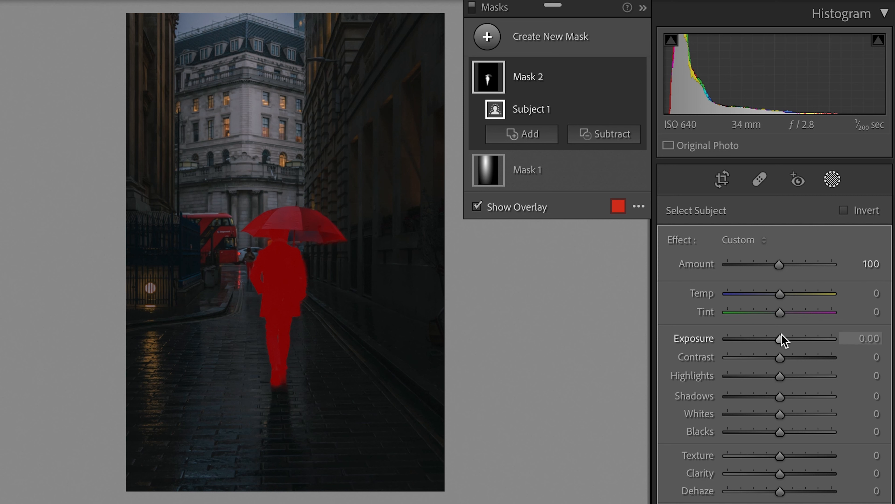
key(o)
mouse_move(781, 339)
mouse_down()
mouse_move(802, 336)
mouse_move(789, 341)
mouse_up()
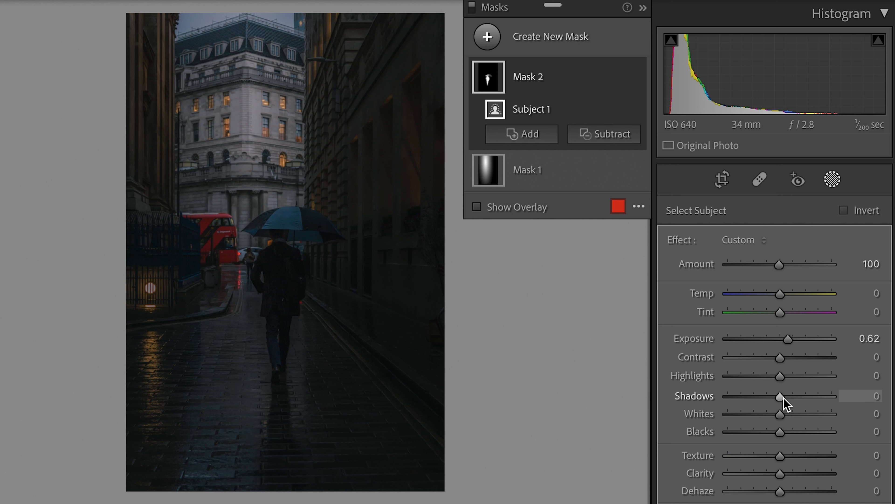
drag(783, 398, 799, 399)
click(834, 180)
key(backslash)
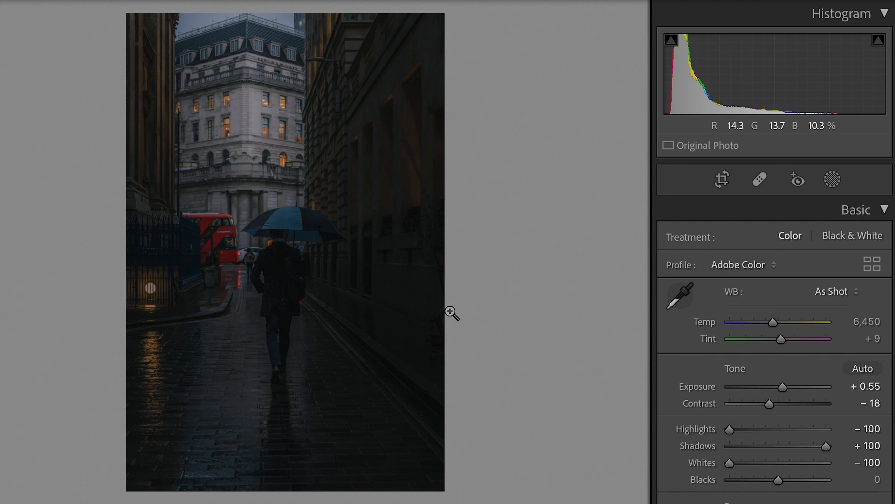
Step: Add a small radial gradient mask around the lamp by the railings and raise its highlights
click(832, 179)
click(558, 39)
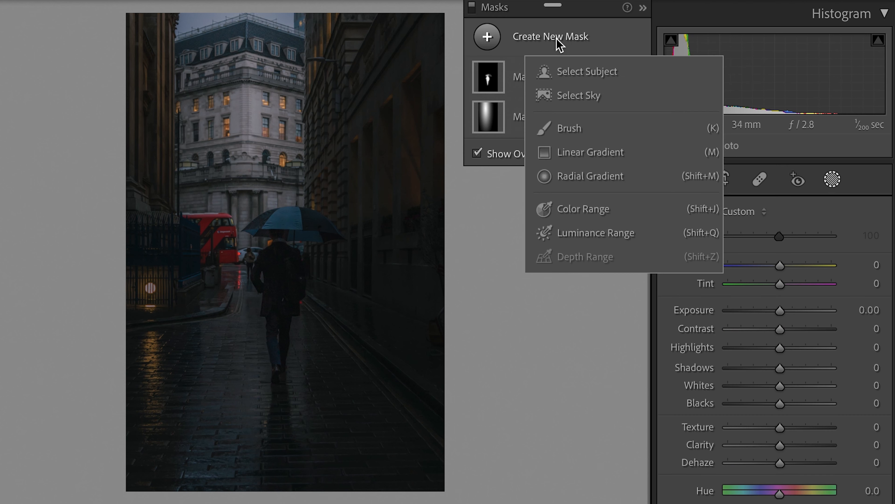
click(571, 175)
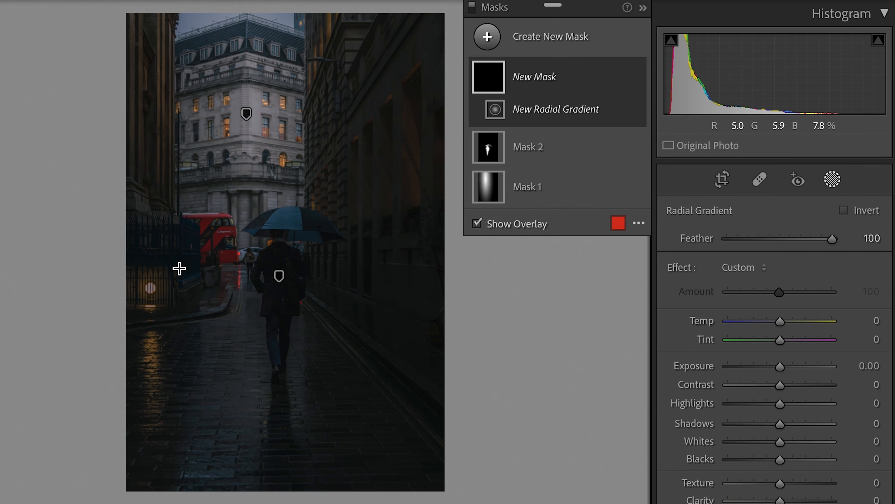
drag(152, 288, 187, 333)
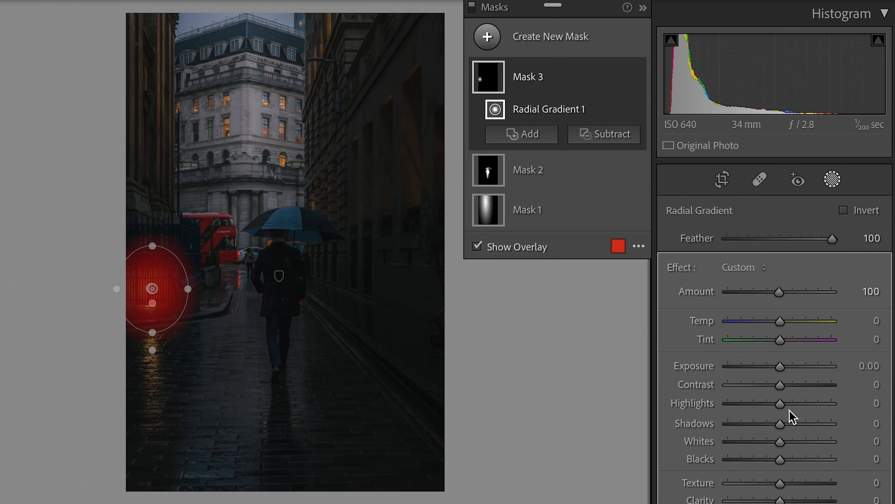
drag(784, 405, 800, 405)
click(830, 181)
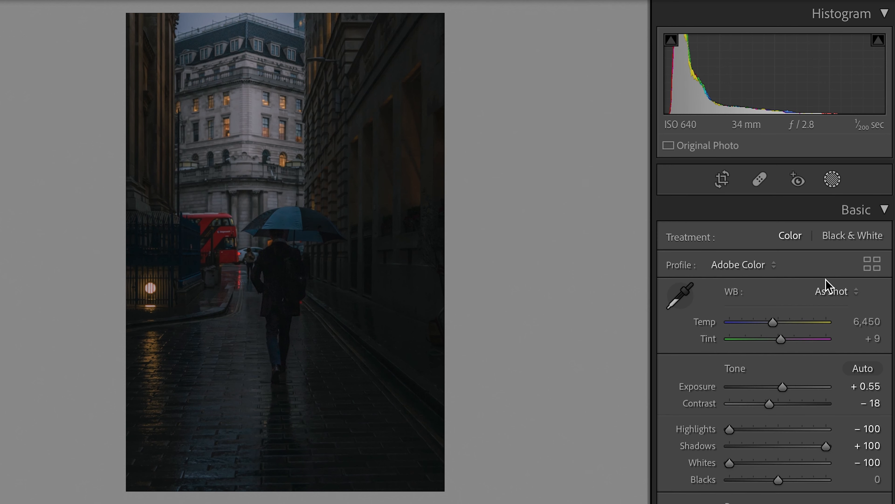
Step: Compare the masked edit with the unedited photo
scroll(817, 353, down, 2)
key(backslash)
key(backslash)
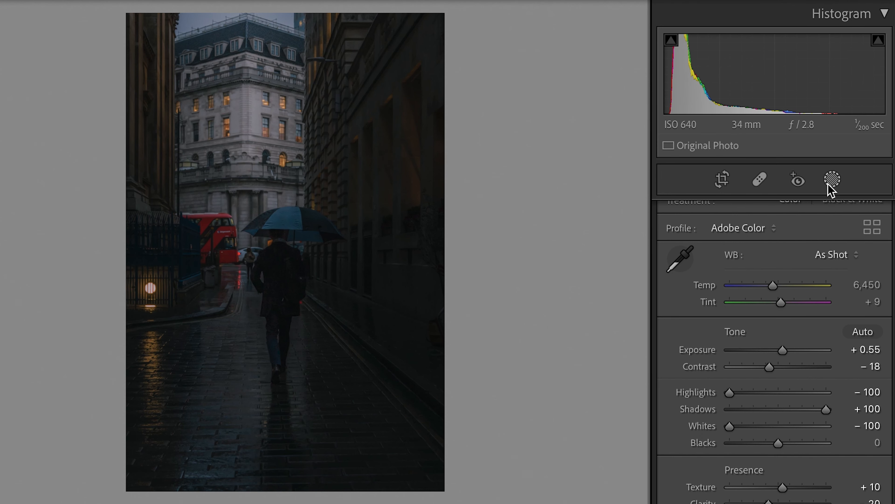
Step: Add a linear gradient mask over the right-hand wall, widen its transition and darken it with exposure -4.00
click(834, 182)
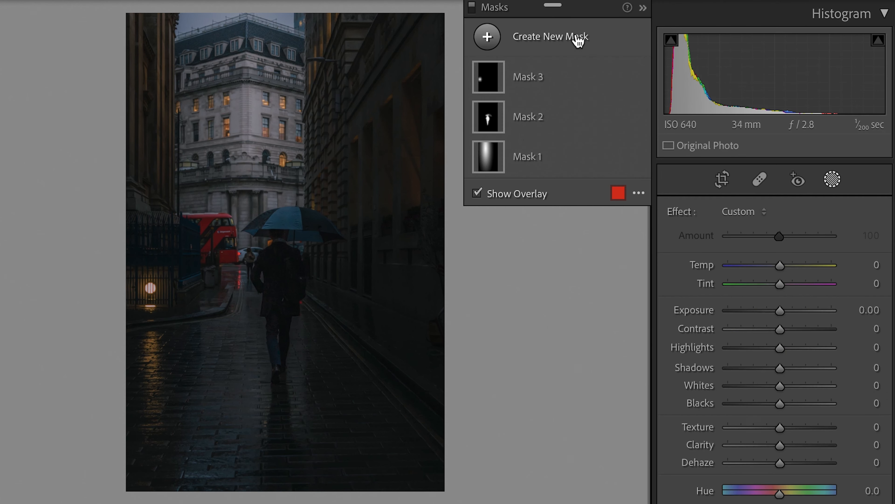
click(566, 37)
click(584, 156)
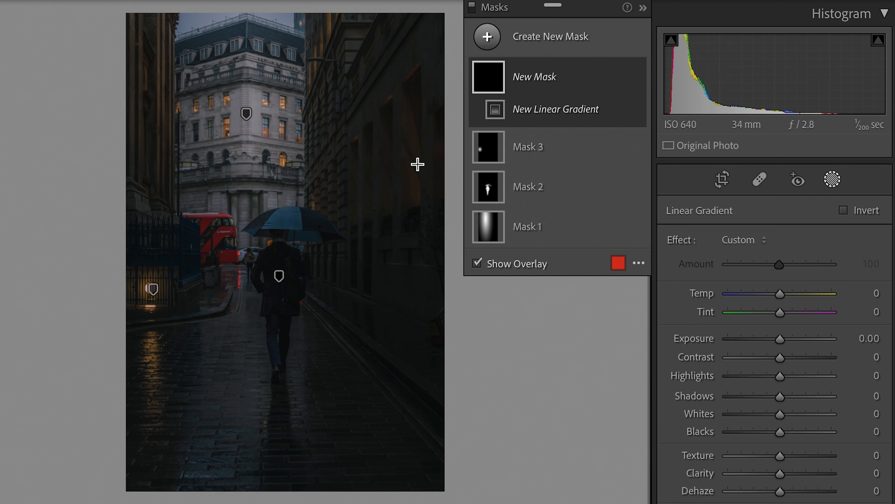
drag(452, 162, 305, 153)
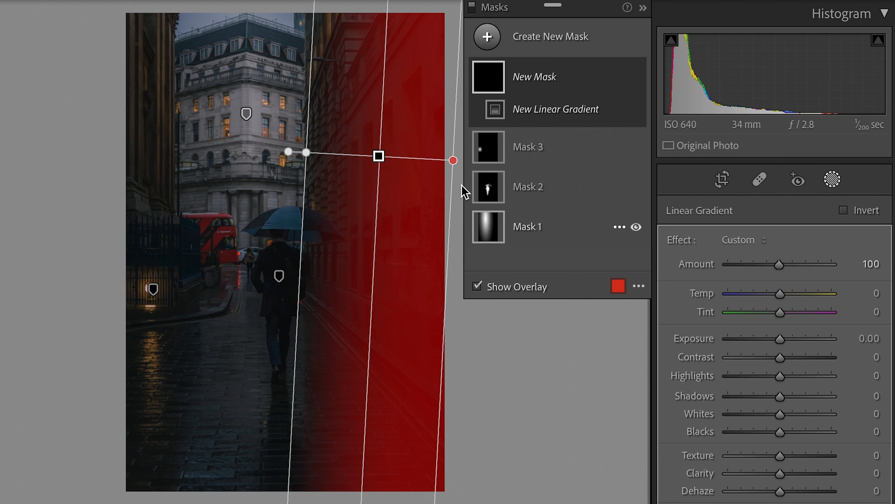
drag(452, 159, 547, 182)
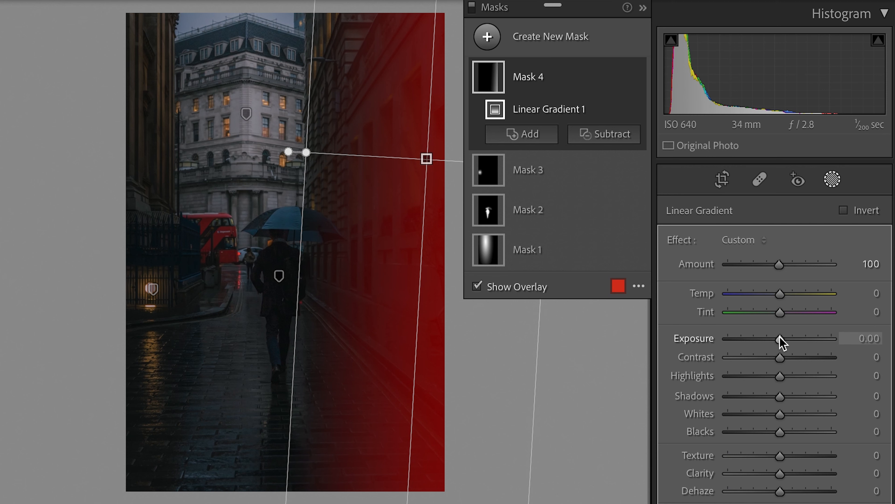
key(o)
drag(779, 340, 714, 338)
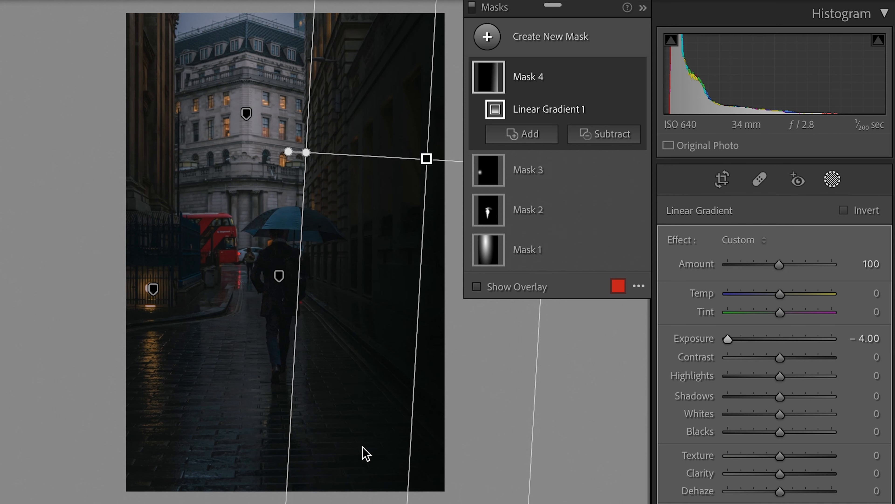
Step: Add a slanted linear gradient mask over the wet foreground street and darken it with exposure -1.61
click(542, 36)
click(565, 147)
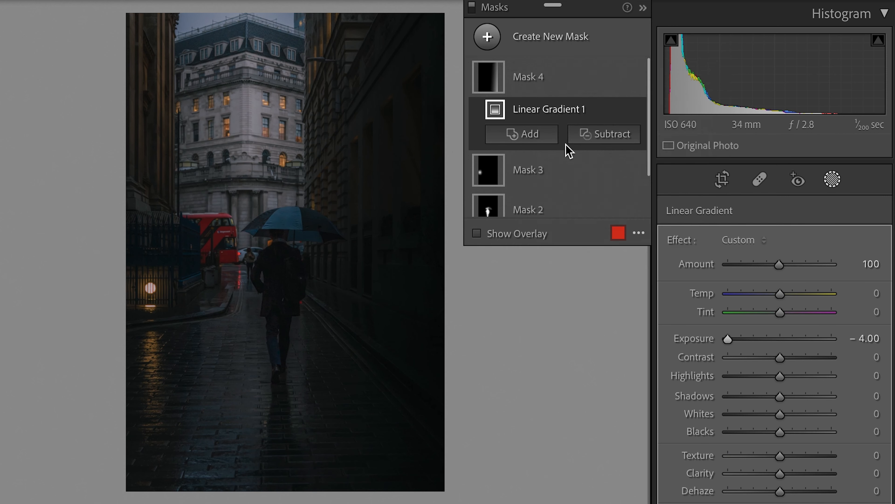
drag(351, 400, 360, 472)
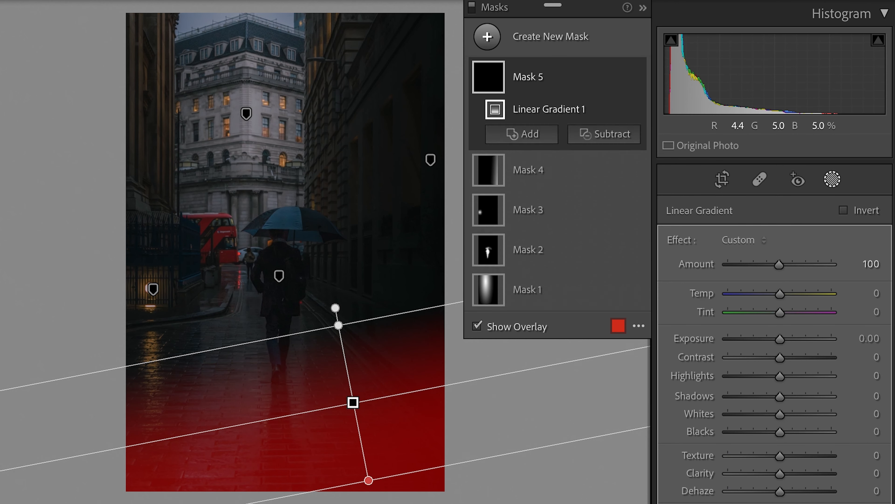
drag(779, 341, 757, 344)
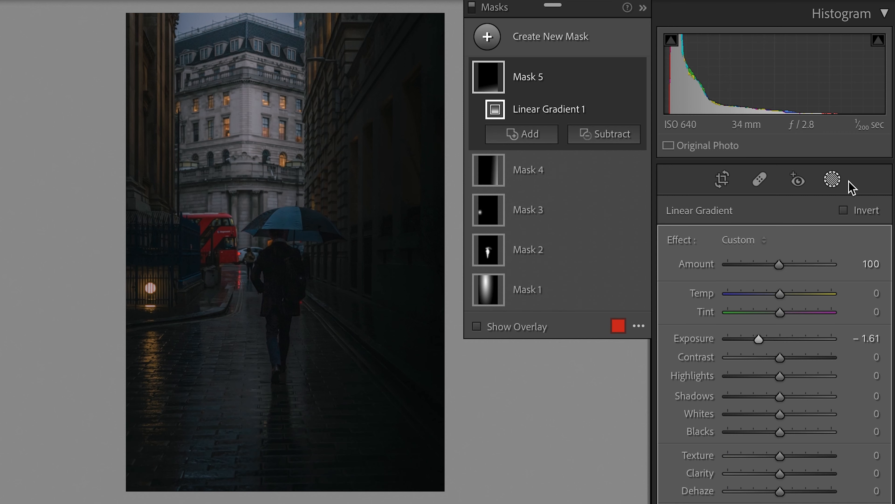
click(838, 182)
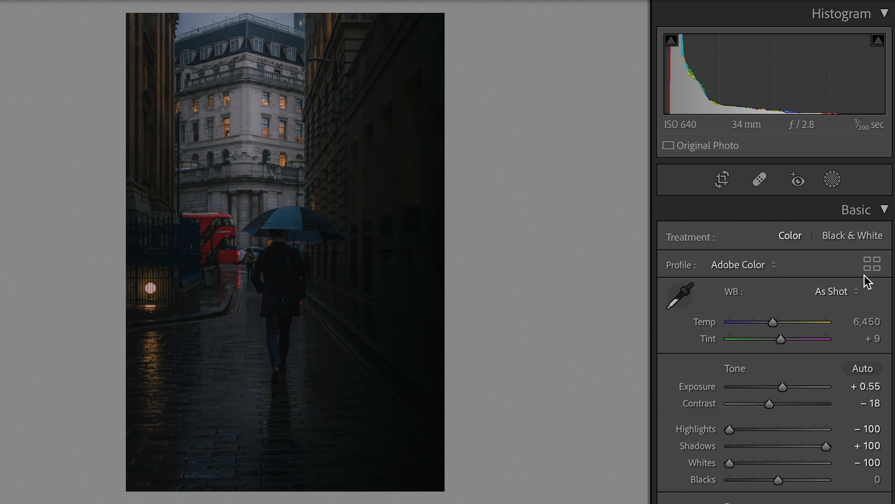
Step: Reset the photo's overall exposure to 0.00
click(838, 180)
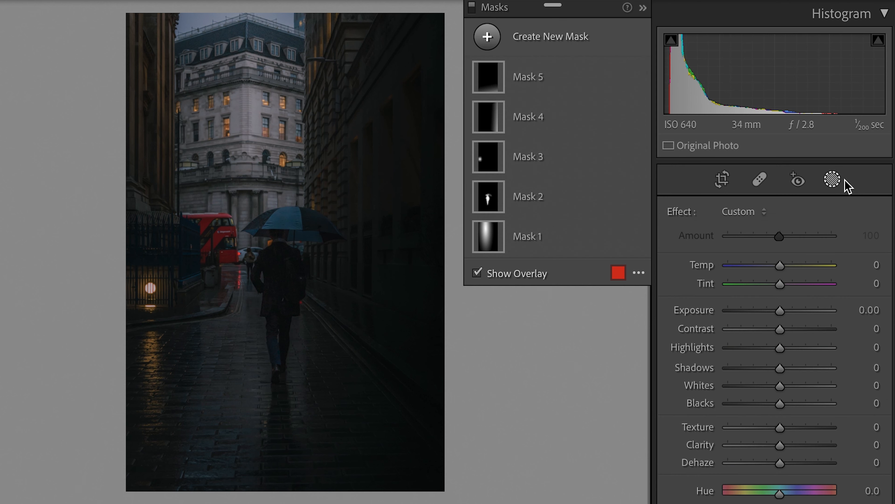
click(838, 179)
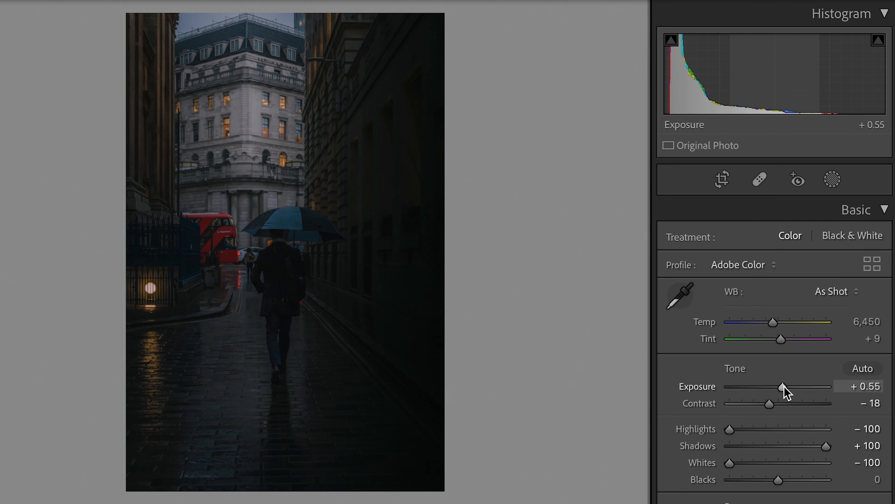
Step: Widen Mask 1's radial gradient, move it down towards the umbrella and set its exposure to 1.76
click(832, 180)
click(532, 234)
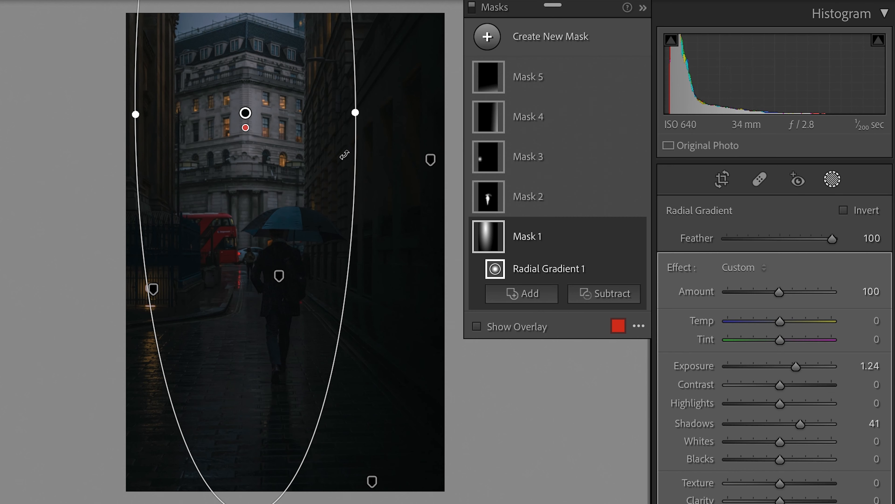
drag(370, 115, 369, 114)
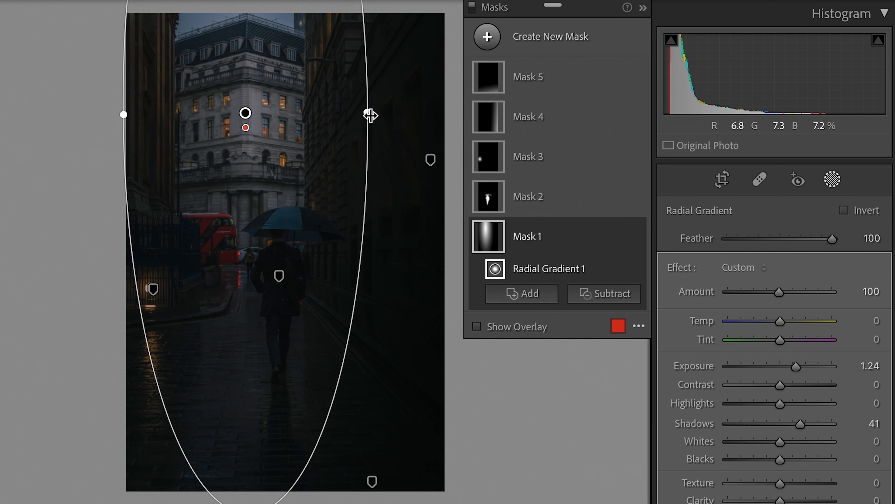
drag(797, 365, 802, 365)
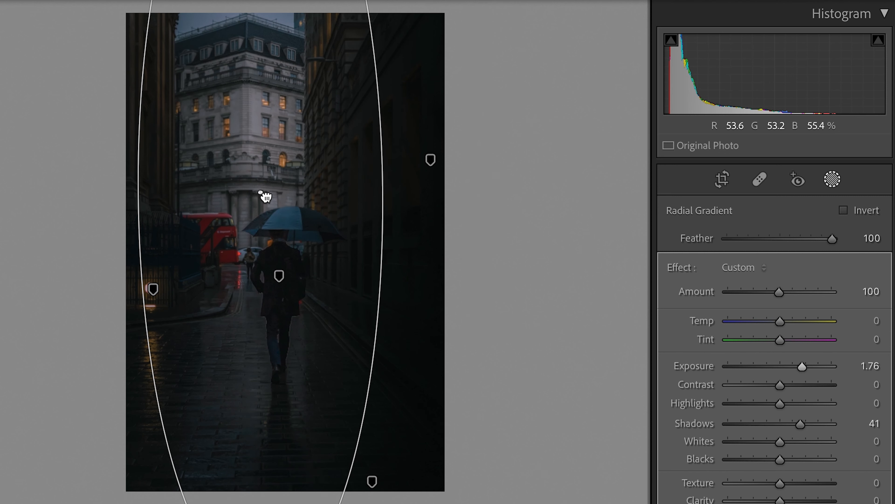
drag(381, 192, 395, 195)
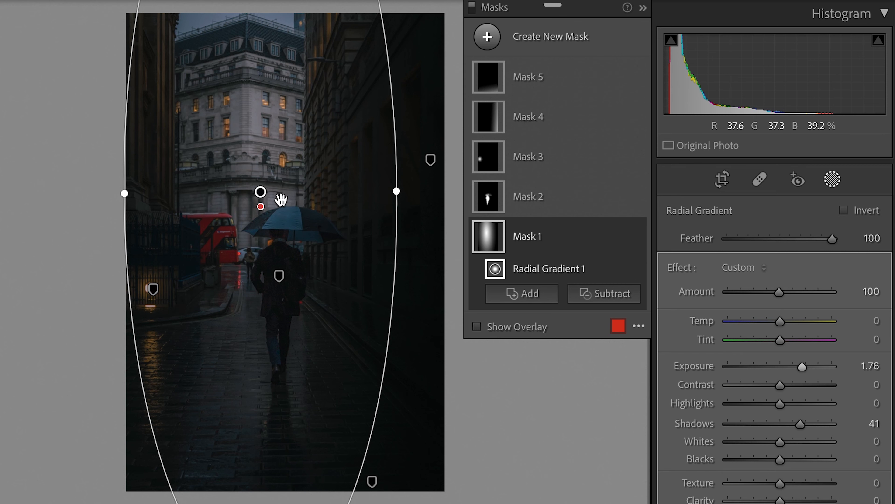
drag(262, 193, 276, 224)
click(828, 179)
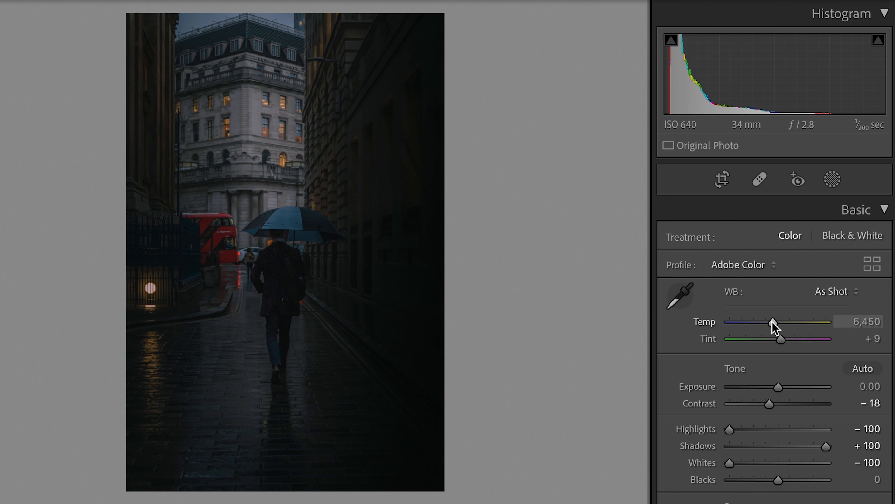
Step: Cool the white balance by lowering the temperature to 5,778
drag(772, 322, 767, 323)
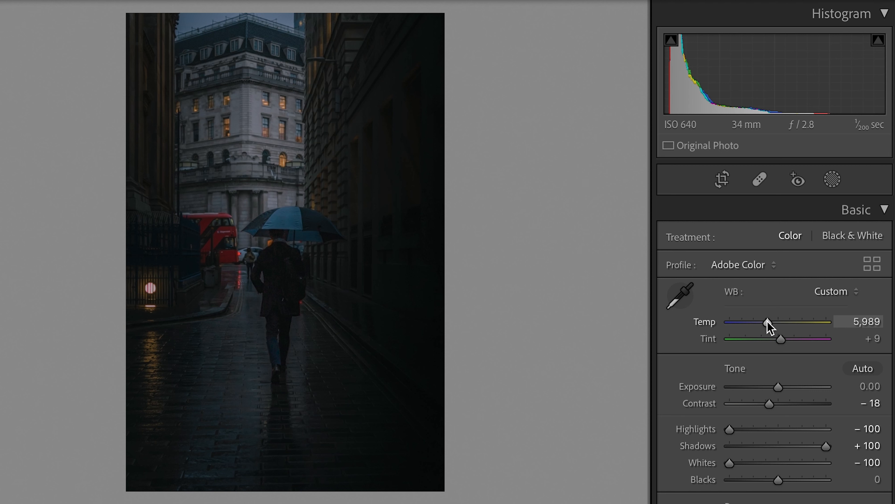
drag(768, 327, 767, 327)
Step: Add a small radial gradient mask over the umbrella and brighten it with exposure 0.55
click(833, 179)
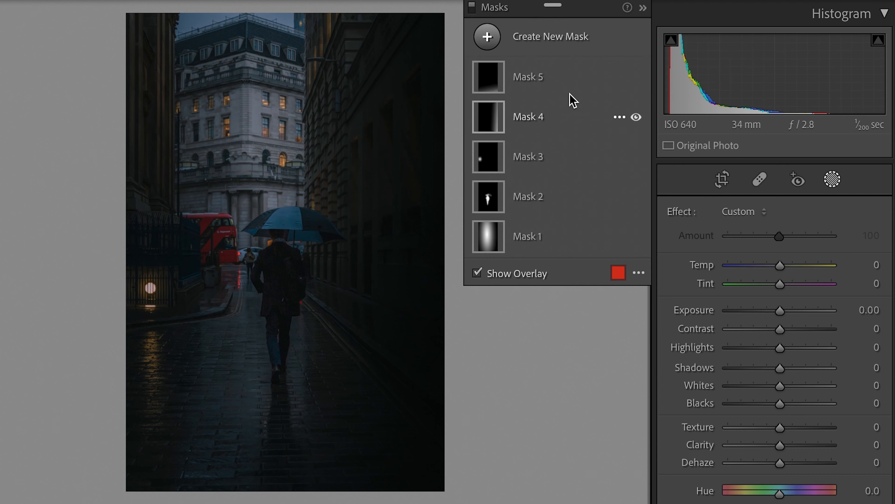
click(563, 38)
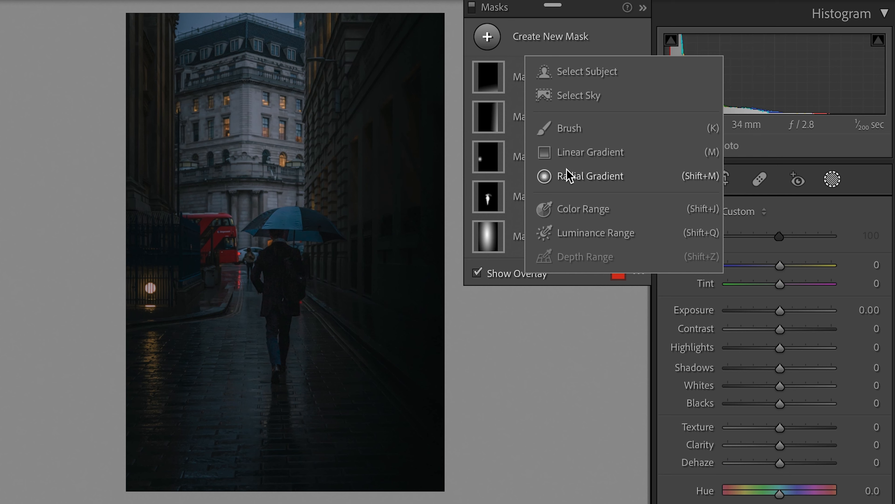
click(568, 176)
drag(292, 217, 344, 244)
drag(319, 215, 293, 221)
drag(786, 369, 791, 369)
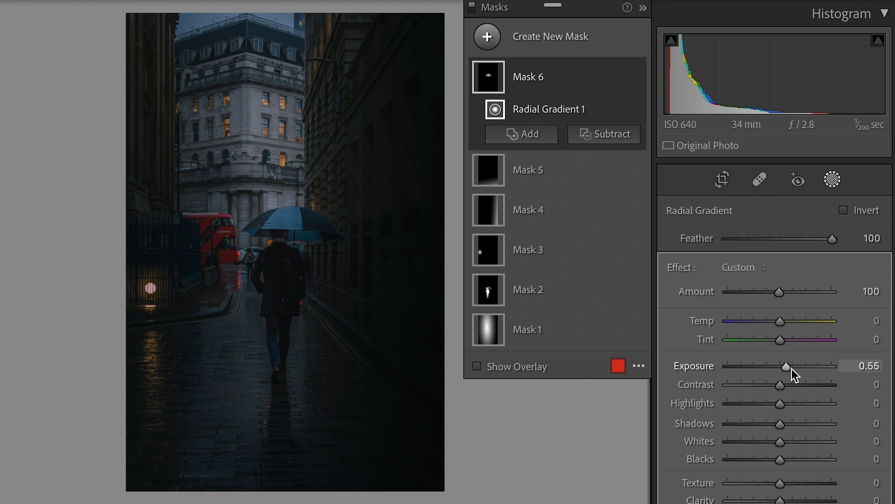
click(836, 184)
Step: Set the white balance temperature to 5,925 and compare the edit with the unedited photo
scroll(794, 349, down, 2)
scroll(794, 352, down, 1)
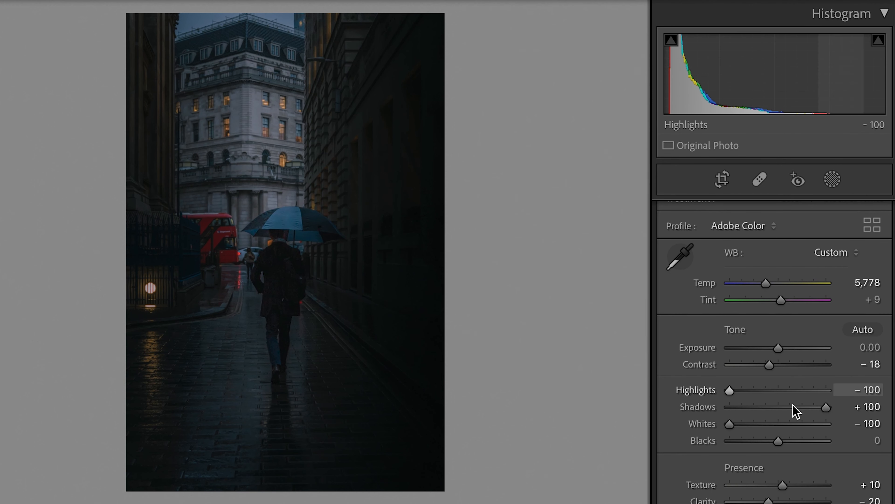
scroll(795, 412, down, 4)
scroll(777, 481, down, 3)
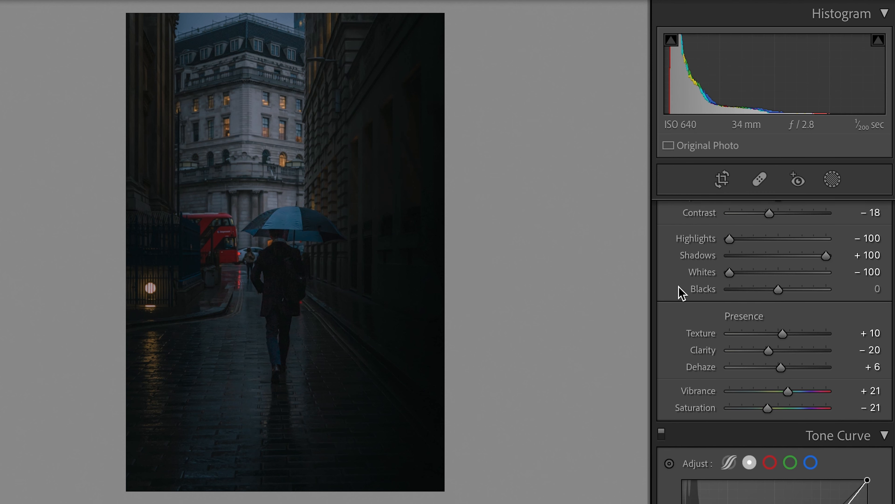
scroll(860, 256, up, 9)
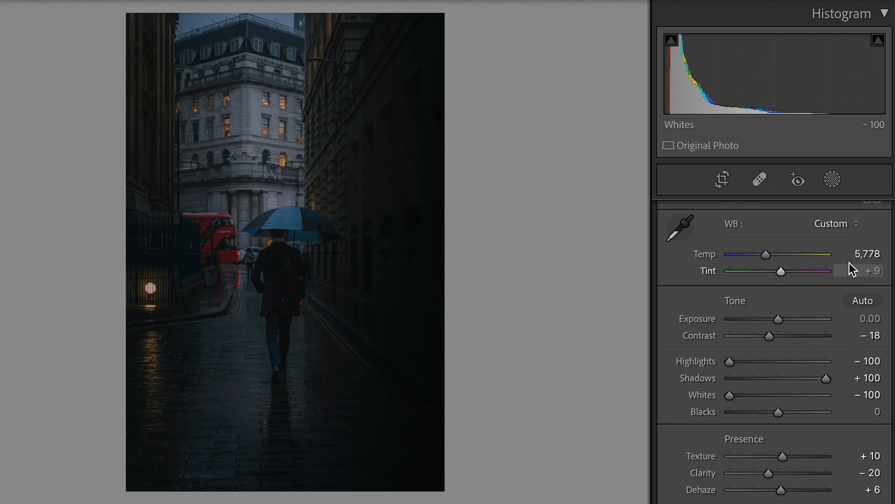
drag(770, 325, 770, 326)
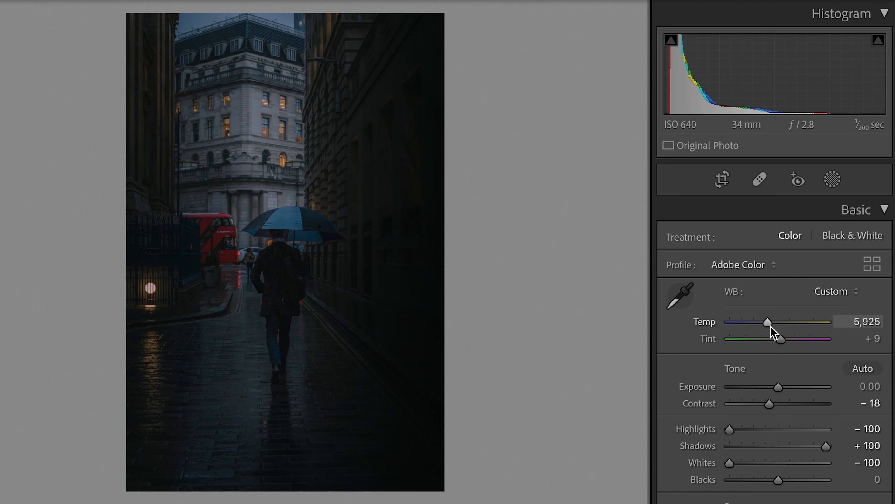
key(backslash)
key(backslash)
Step: Shift the blue hue to -8 in the color mixer
scroll(850, 411, down, 4)
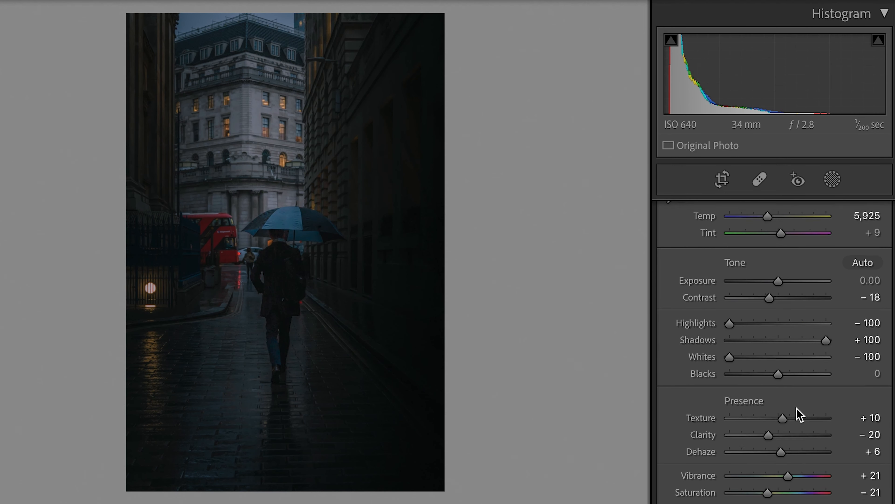
scroll(796, 414, down, 8)
scroll(805, 405, down, 12)
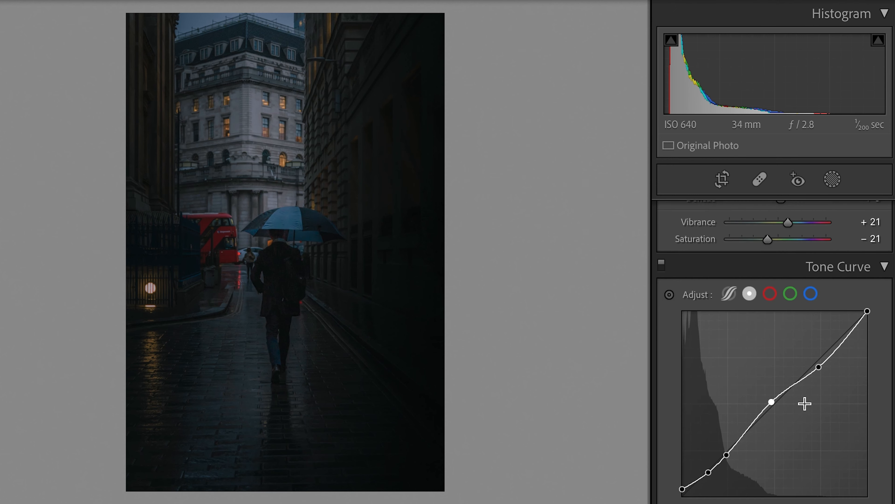
scroll(807, 409, down, 2)
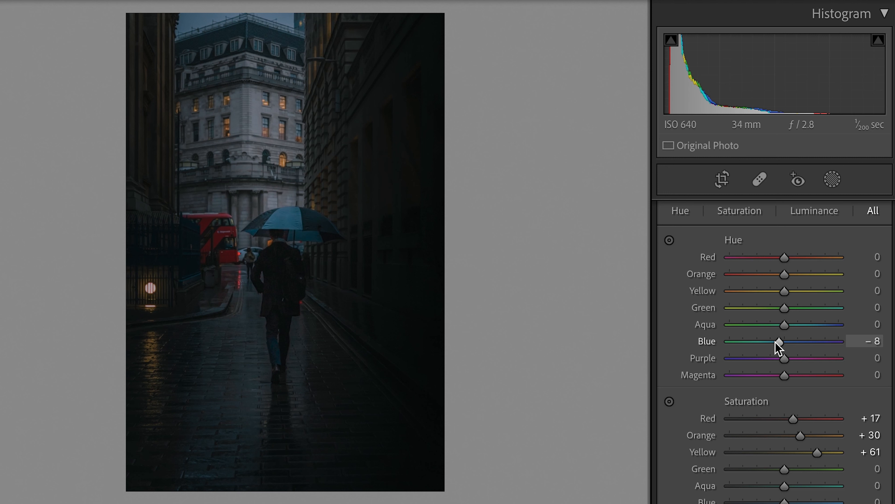
Step: Set color saturation to green -100, aqua -29, blue +4, purple -100 and magenta -100
scroll(779, 347, down, 4)
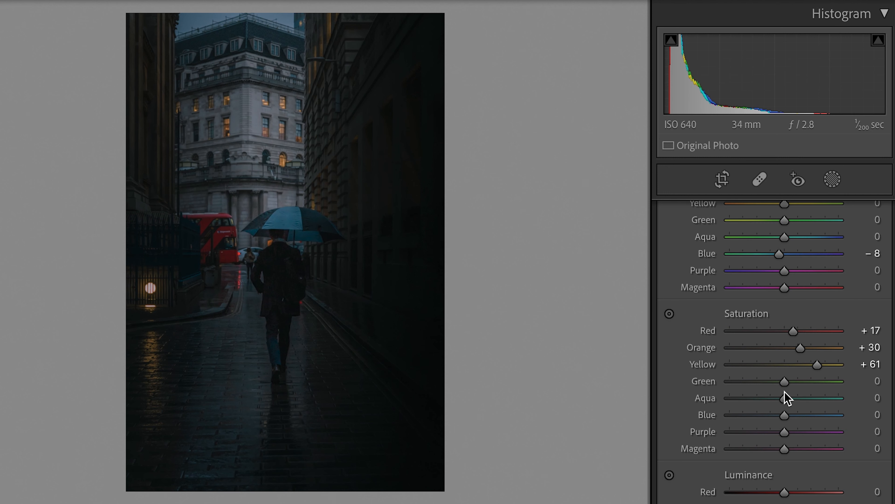
drag(803, 420, 615, 360)
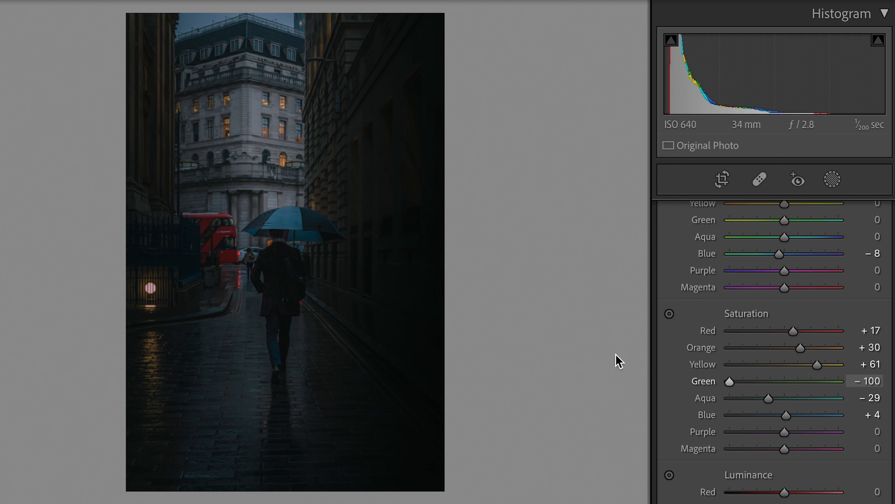
drag(779, 431, 622, 417)
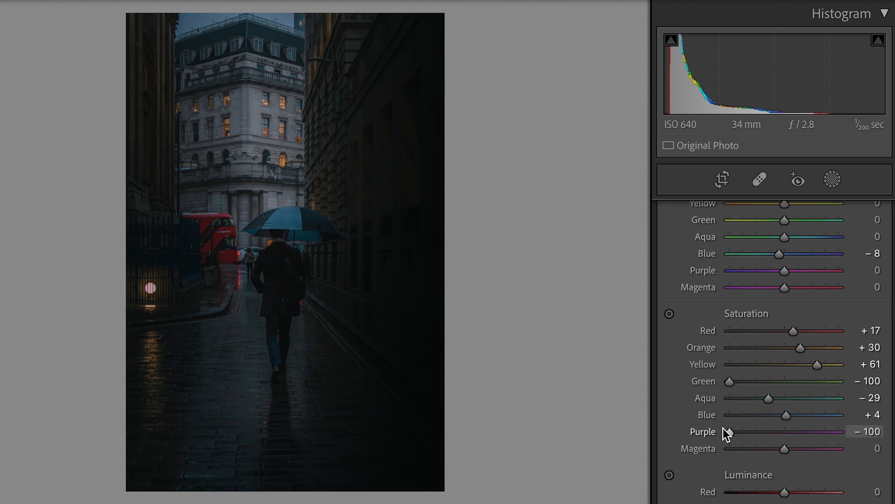
drag(788, 450, 615, 417)
Step: Set color luminance to red -7, orange +10 and yellow +8, and compare with the unedited photo
scroll(765, 413, down, 3)
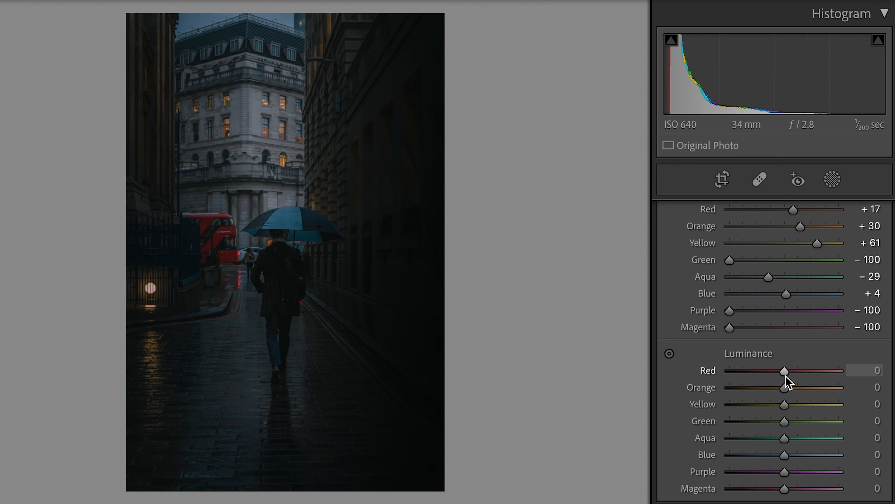
drag(775, 376, 781, 372)
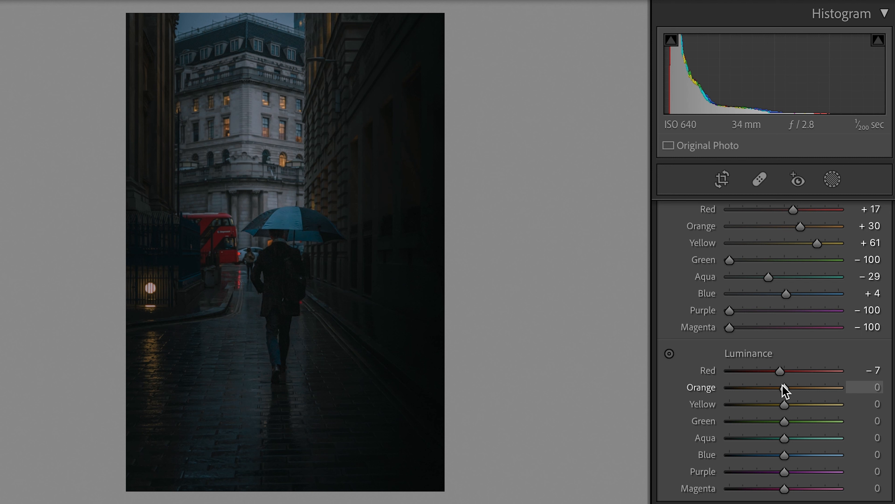
mouse_move(786, 389)
mouse_down()
mouse_move(831, 390)
mouse_move(790, 393)
mouse_up()
mouse_move(786, 403)
mouse_down()
mouse_move(825, 405)
mouse_move(791, 409)
mouse_up()
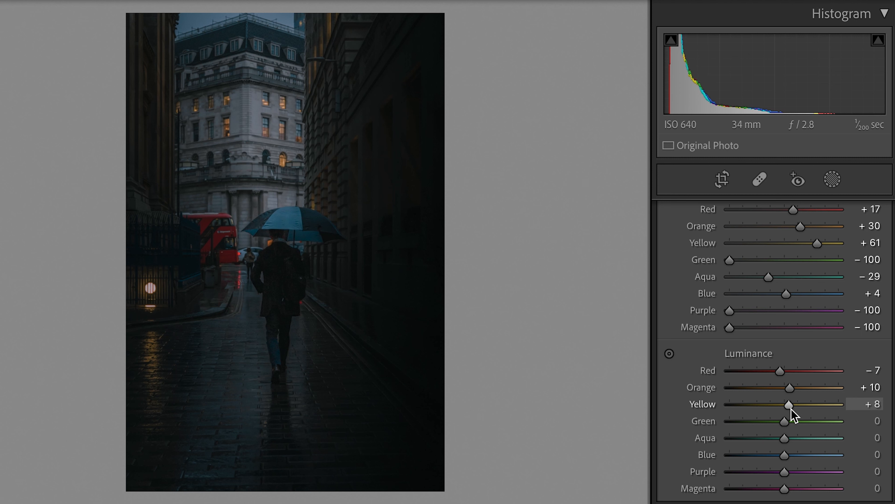
key(backslash)
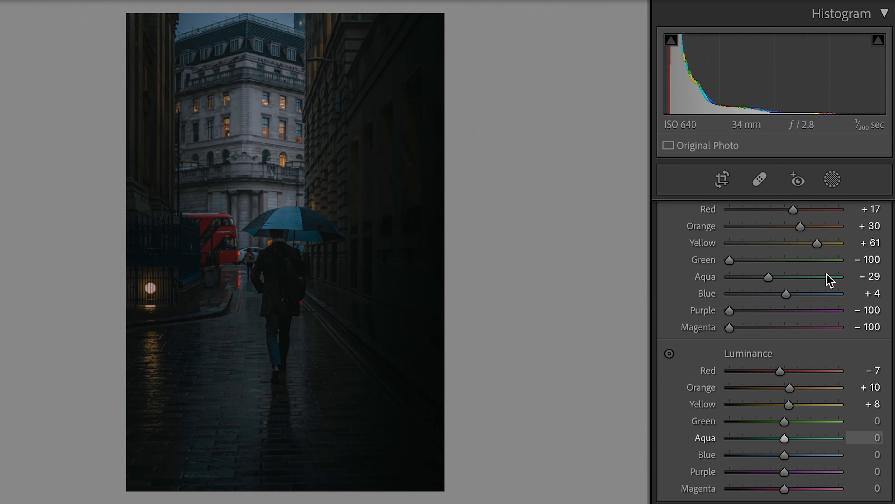
Step: Add film grain with an amount of 30
scroll(785, 428, down, 15)
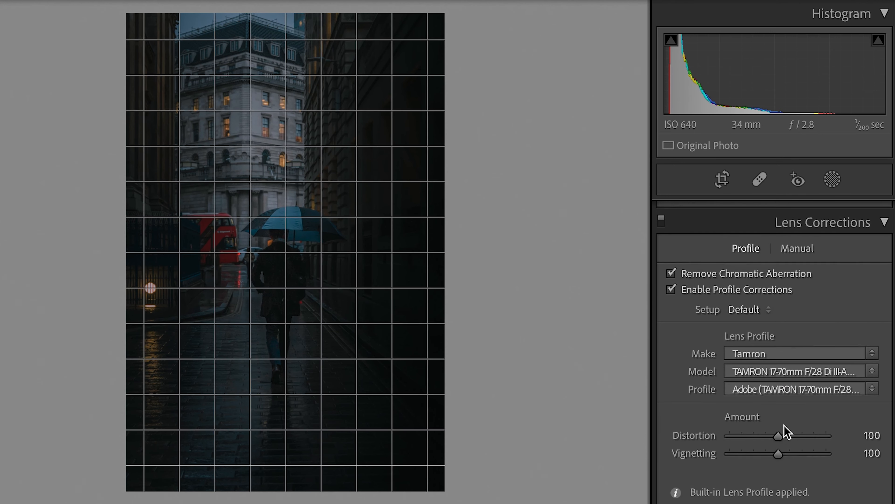
scroll(785, 428, down, 10)
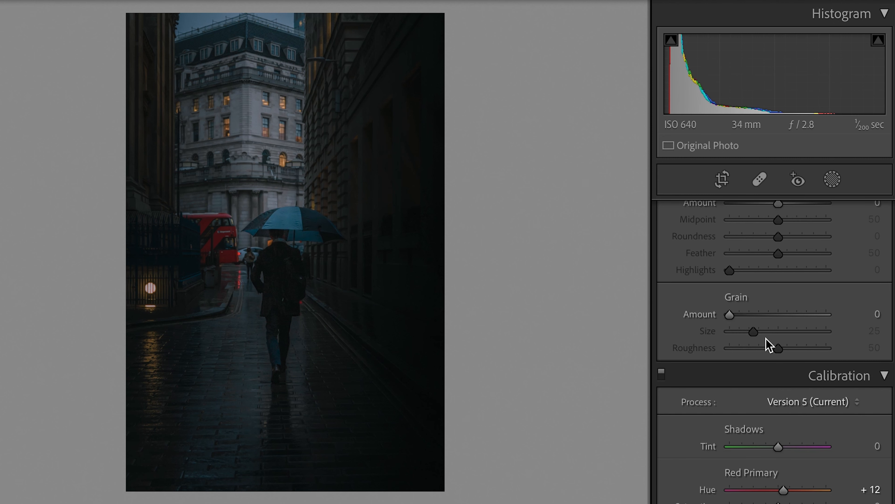
drag(735, 320, 762, 317)
Step: Darken the edges with a post-crop vignette amount of -14 and compare with the unedited photo
scroll(798, 311, up, 1)
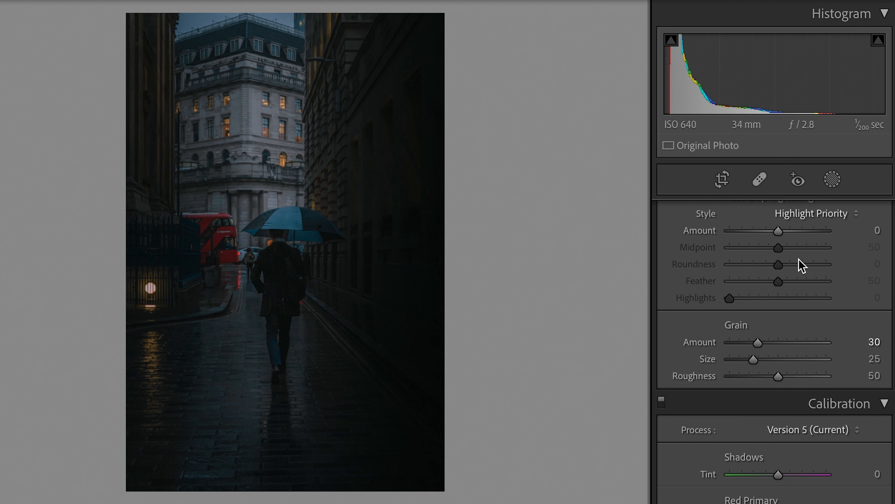
scroll(784, 251, up, 1)
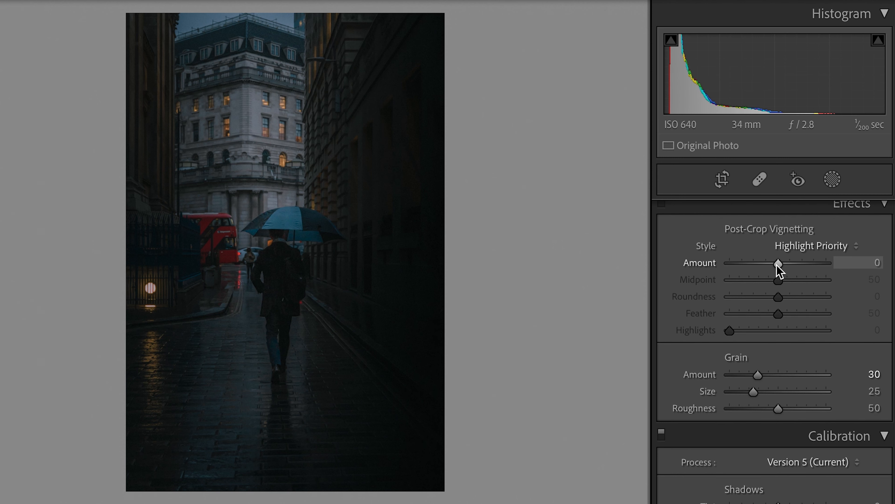
drag(776, 265, 769, 267)
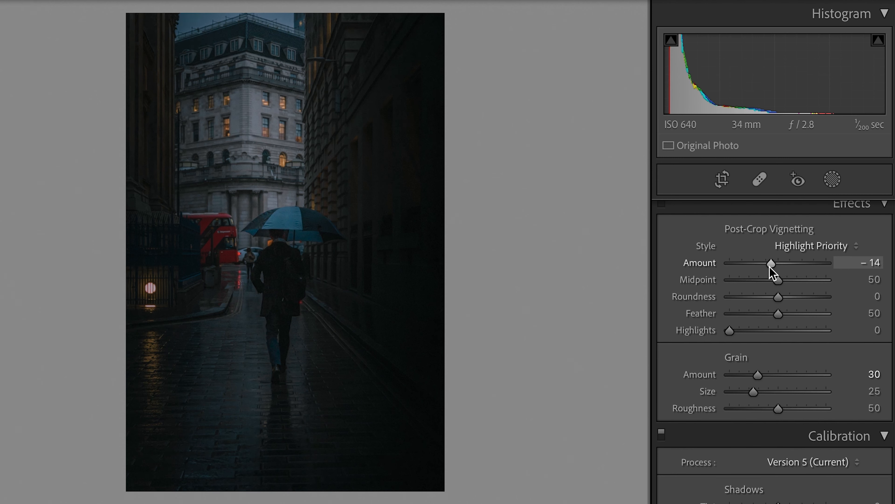
key(backslash)
key(backslash)
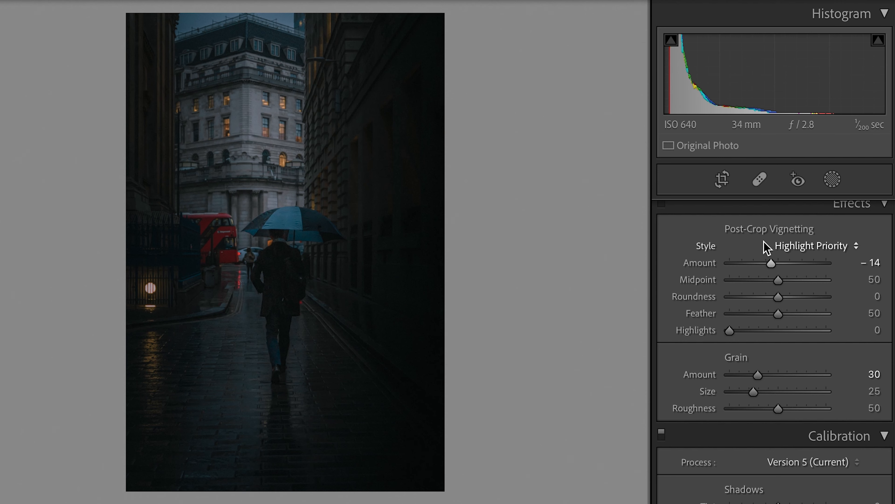
Step: Add a large radial gradient mask over the building's roof and sky, partly beyond the photo's upper edge
click(832, 180)
click(529, 35)
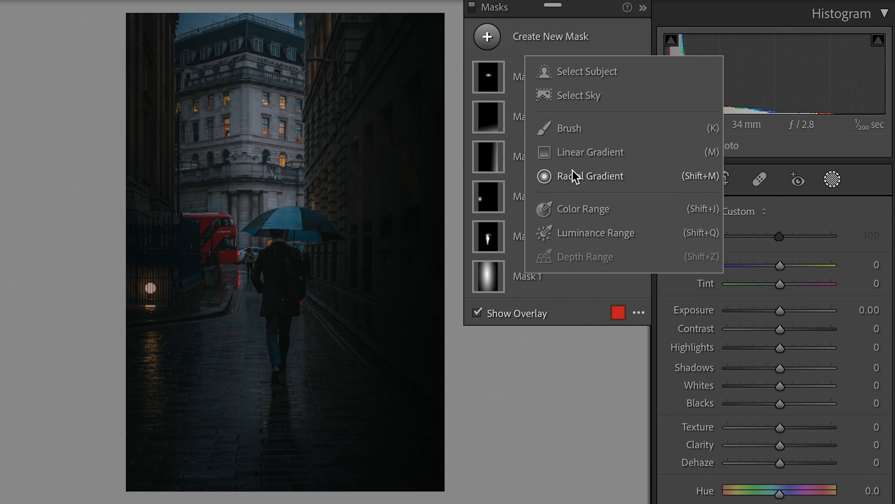
click(576, 176)
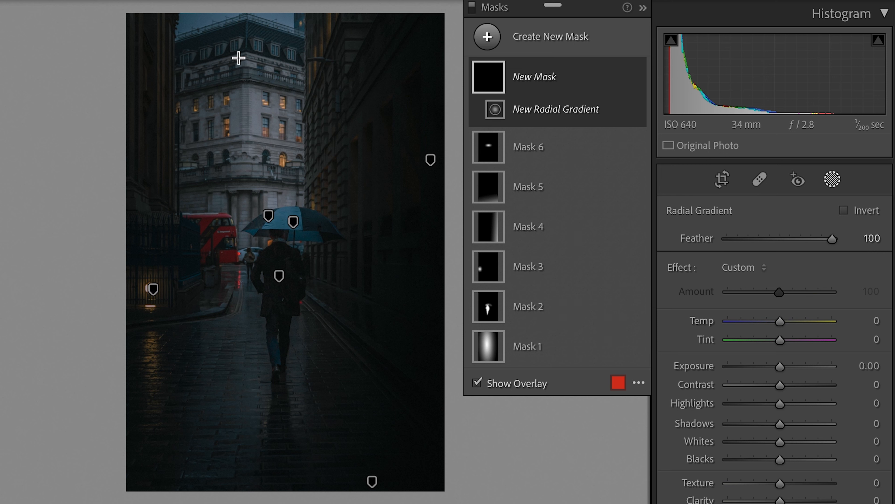
drag(230, 25, 374, 198)
drag(256, 86, 261, 35)
drag(265, 81, 263, 59)
Step: Give the roof-and-sky mask a hazy glow with dehaze -50 and exposure 1.02, and fine-tune its position with the overlay hidden
scroll(826, 408, down, 2)
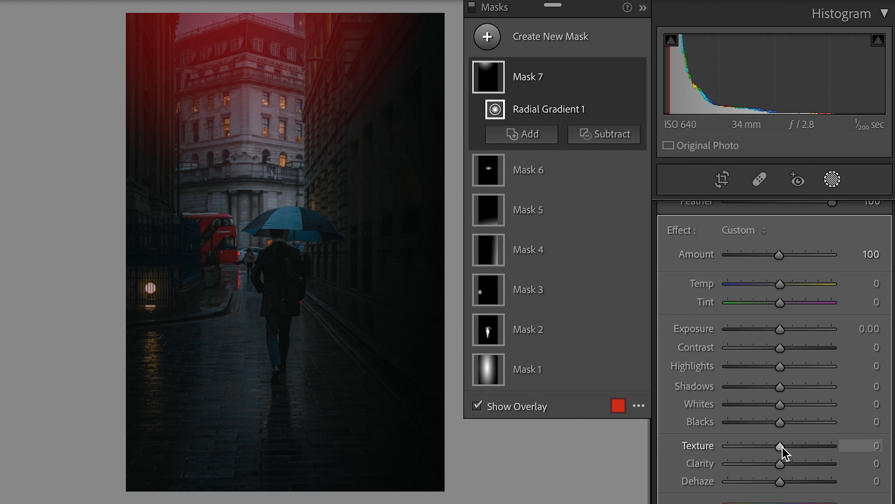
key(o)
drag(783, 484, 757, 485)
drag(780, 330, 799, 344)
mouse_move(259, 55)
mouse_down()
mouse_move(258, 73)
mouse_move(256, 53)
mouse_up()
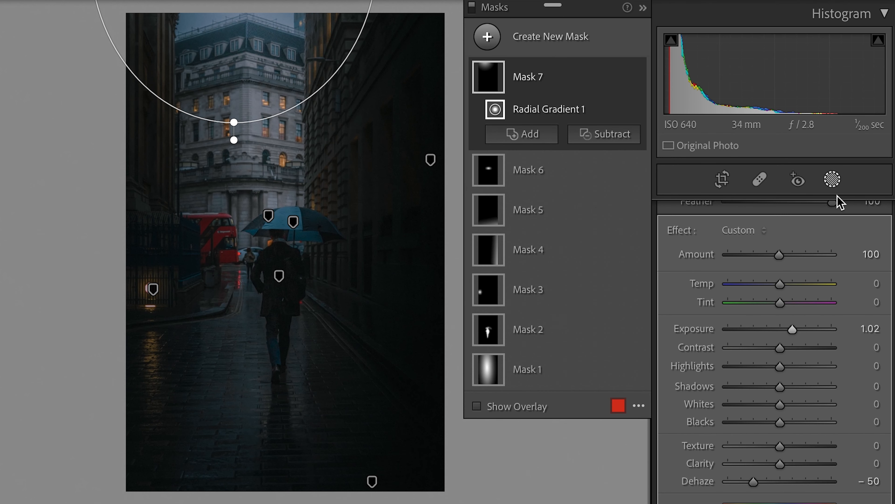
Step: Leave masking, compare the photo with its unedited version, and inspect the umbrella and walking man up close
click(834, 179)
key(backslash)
key(backslash)
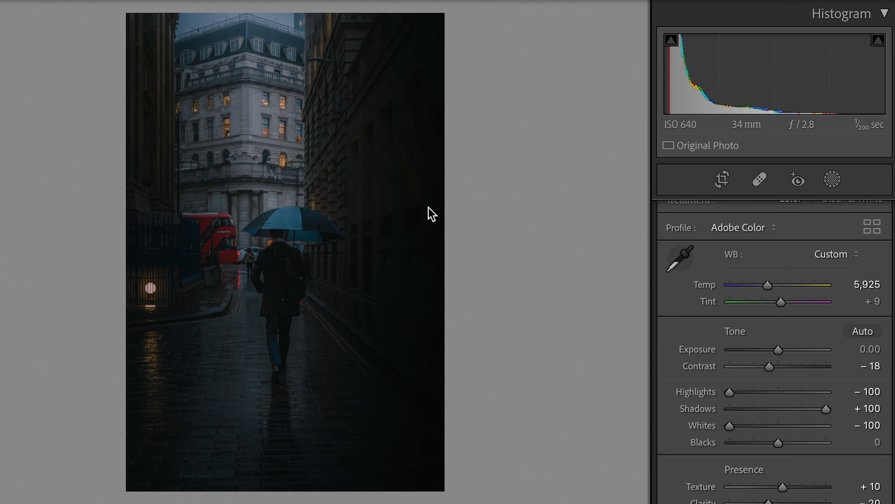
click(289, 211)
click(340, 260)
key(backslash)
key(backslash)
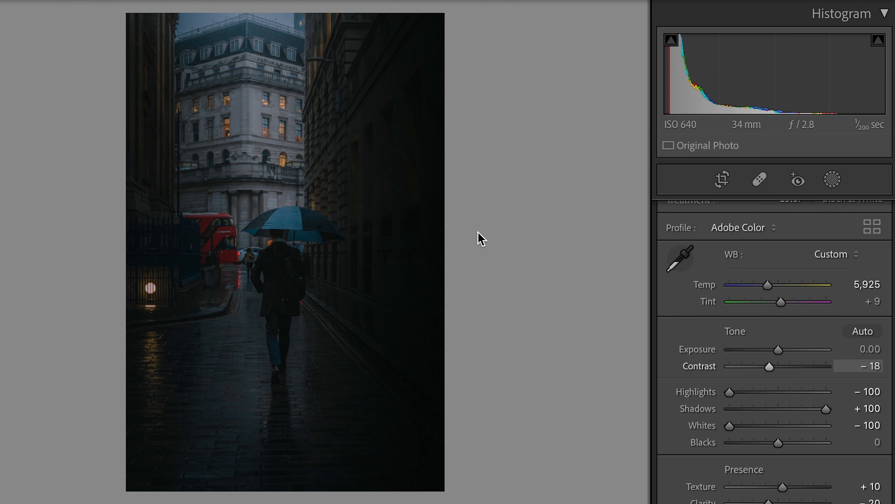
click(298, 254)
click(298, 254)
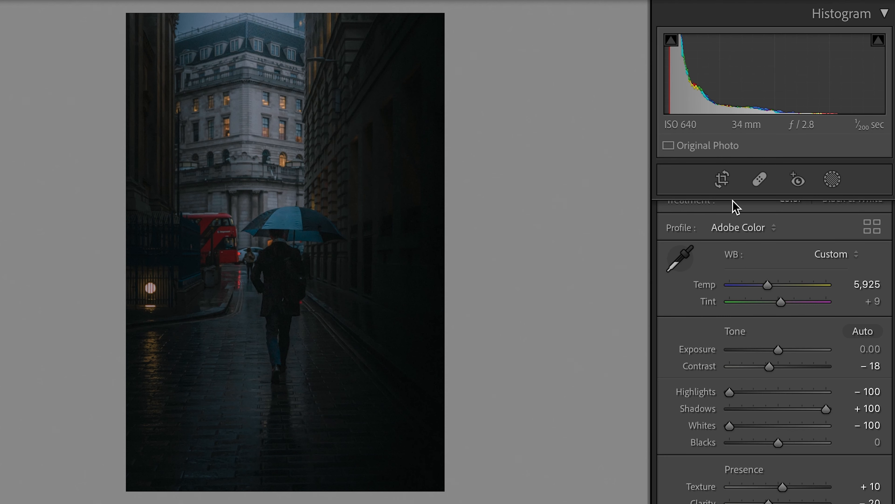
Step: Straighten the photo with a crop angle of -0.93, keeping the original aspect, and check the man with the umbrella up close
click(722, 179)
drag(518, 169, 516, 166)
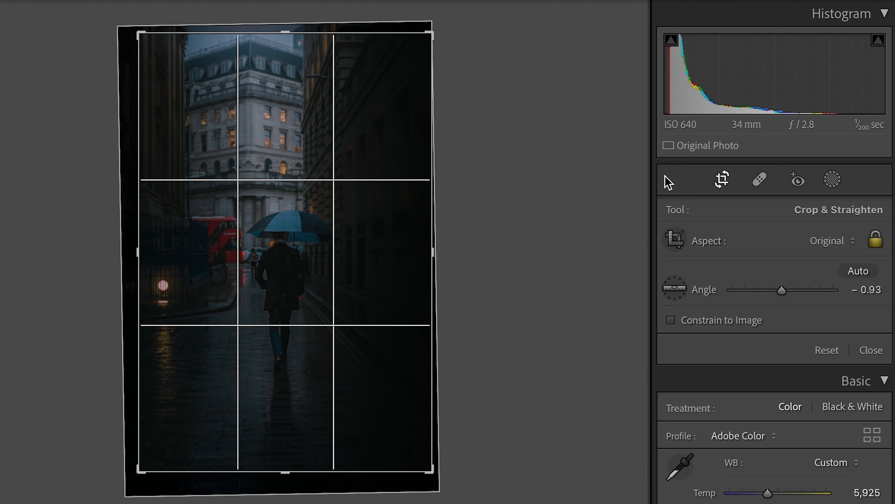
click(725, 181)
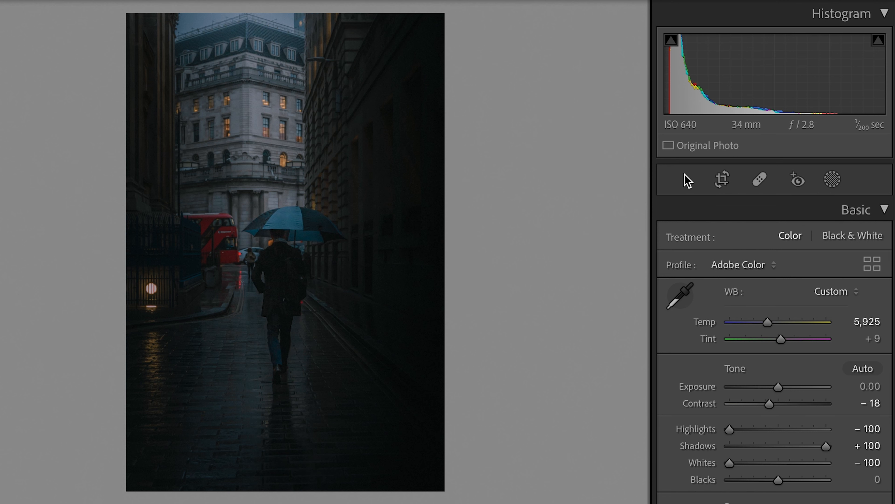
click(319, 236)
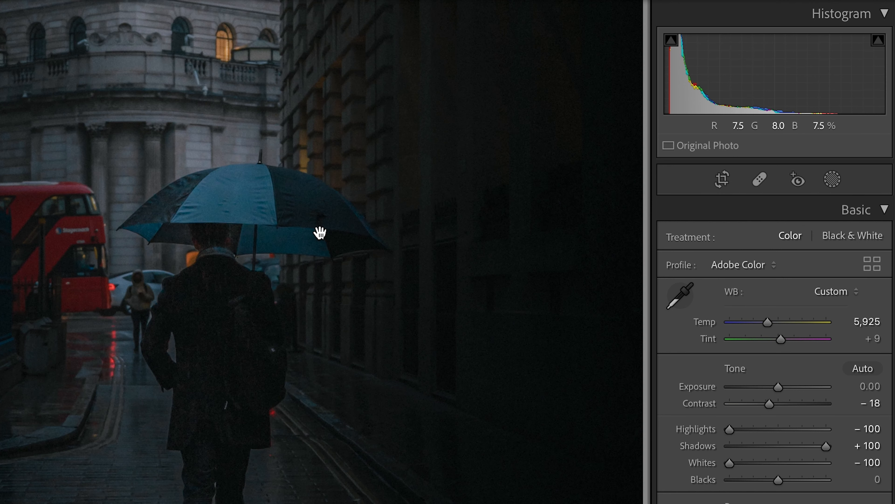
click(319, 234)
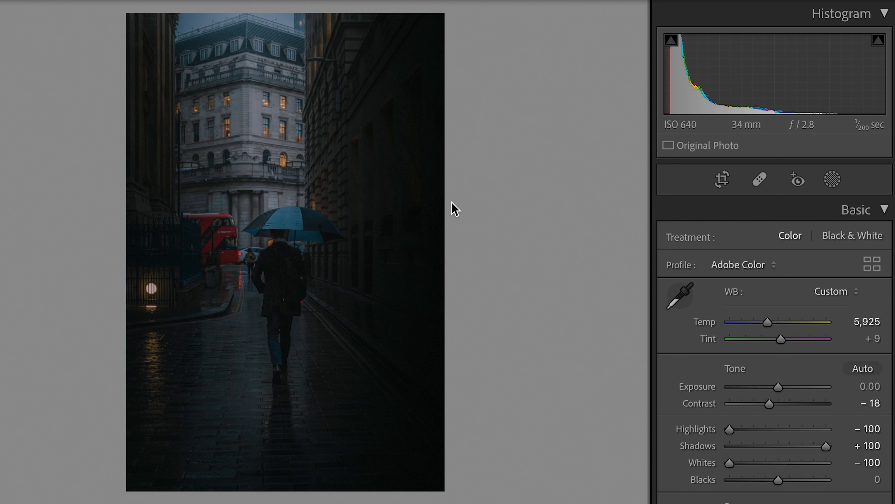